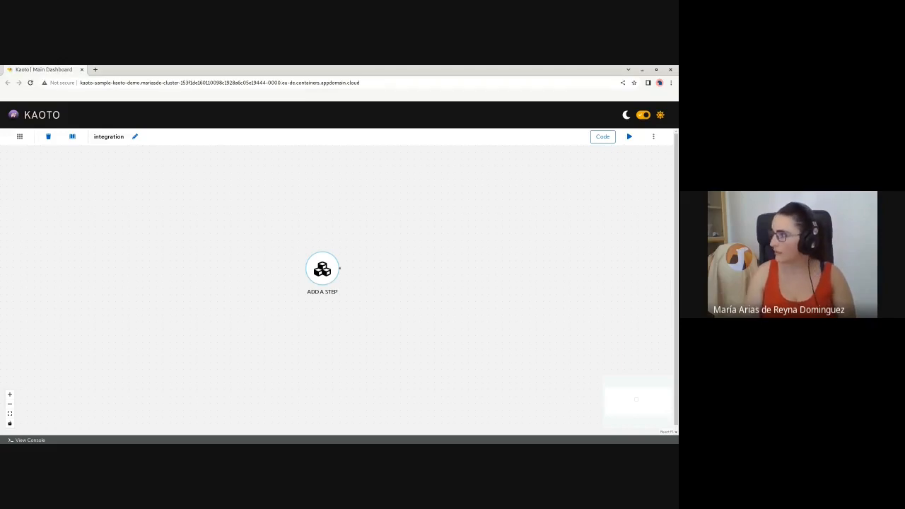
# In the integration settings, set the type to Kamelet and the namespace to kaoto-demo.
pyautogui.click(653, 136)
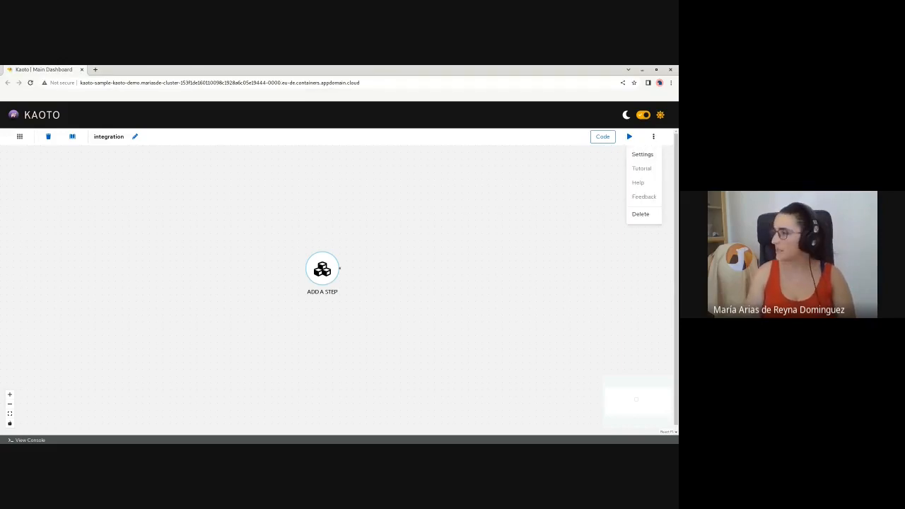
pyautogui.click(642, 154)
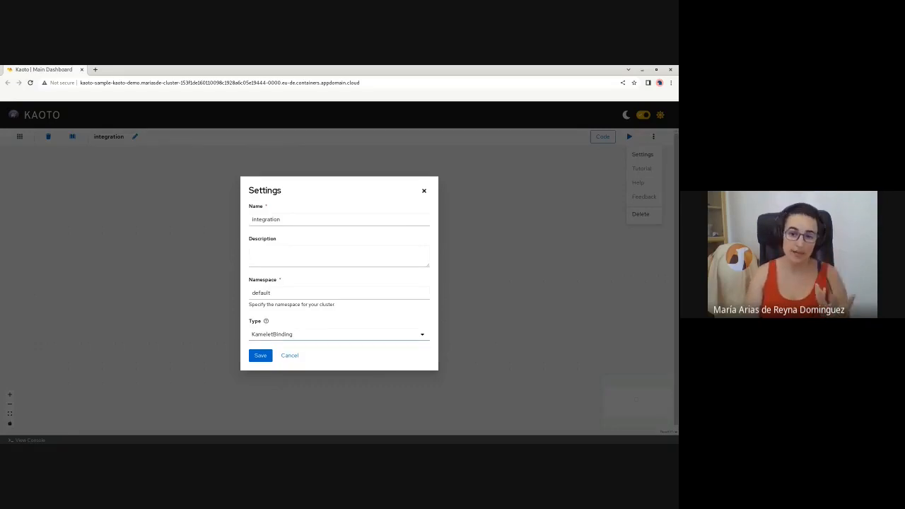
pyautogui.click(339, 334)
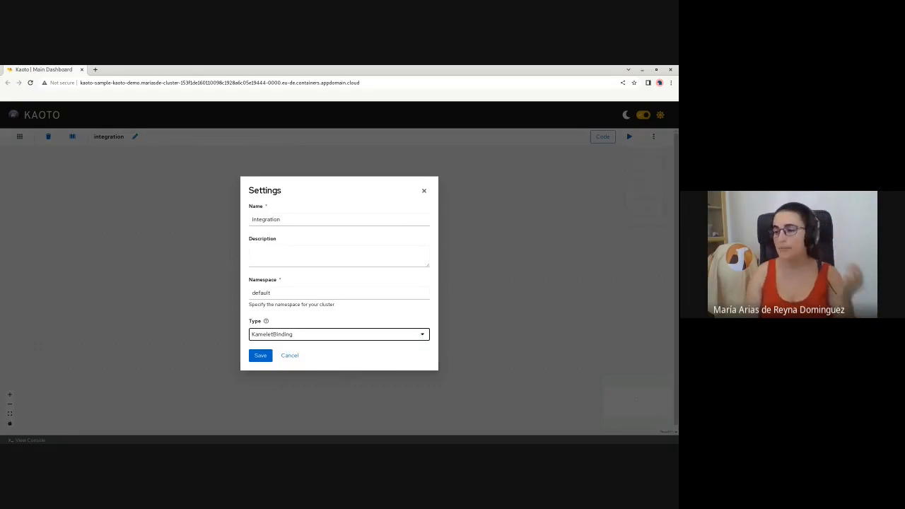
pyautogui.press('Up')
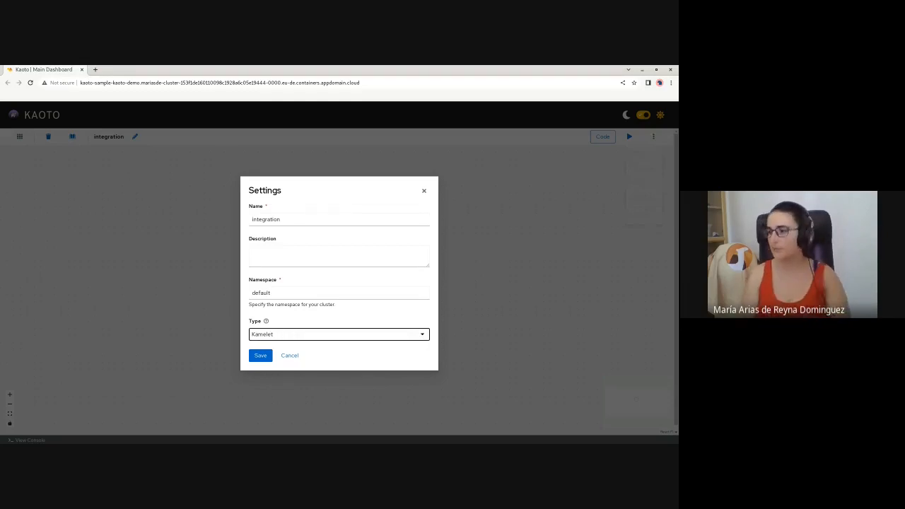
pyautogui.hotkey('shift', 'Tab')
pyautogui.write('kaoto-demo')
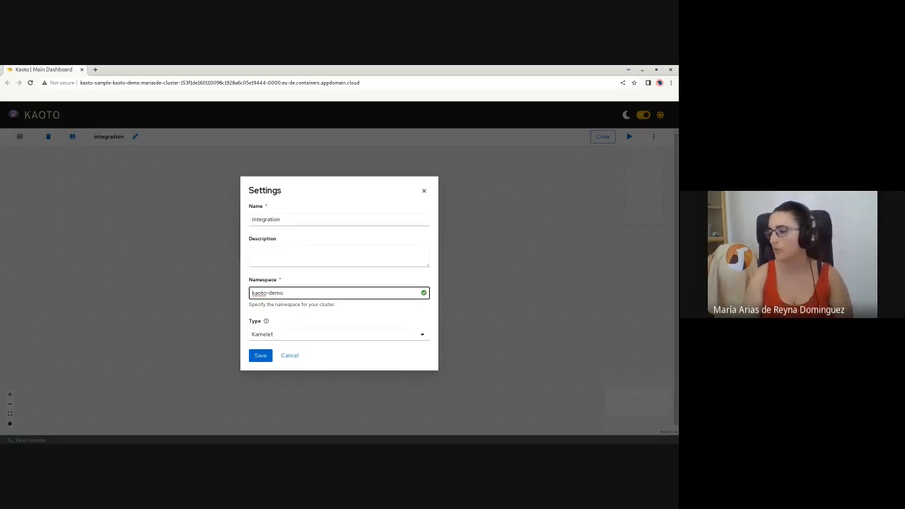
# Rename the integration as criminal-machinelearning in the settings.
pyautogui.doubleClick(266, 219)
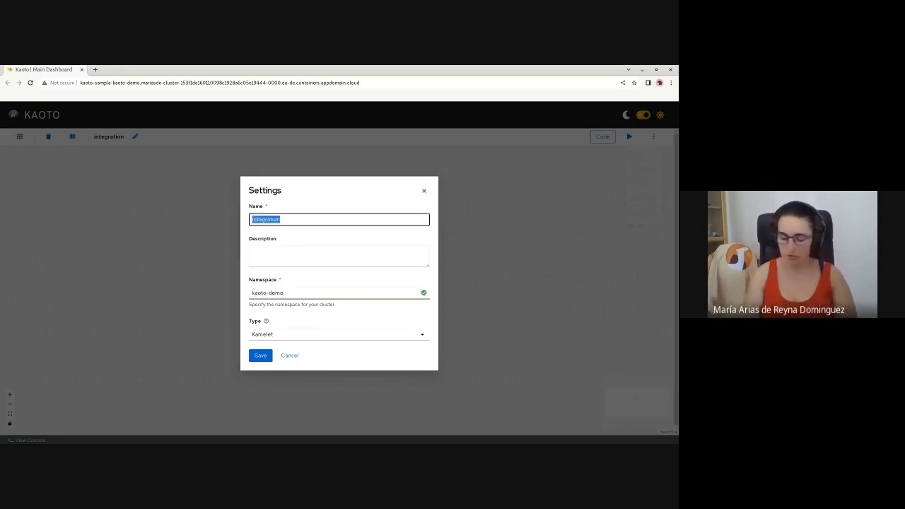
pyautogui.write('criminal')
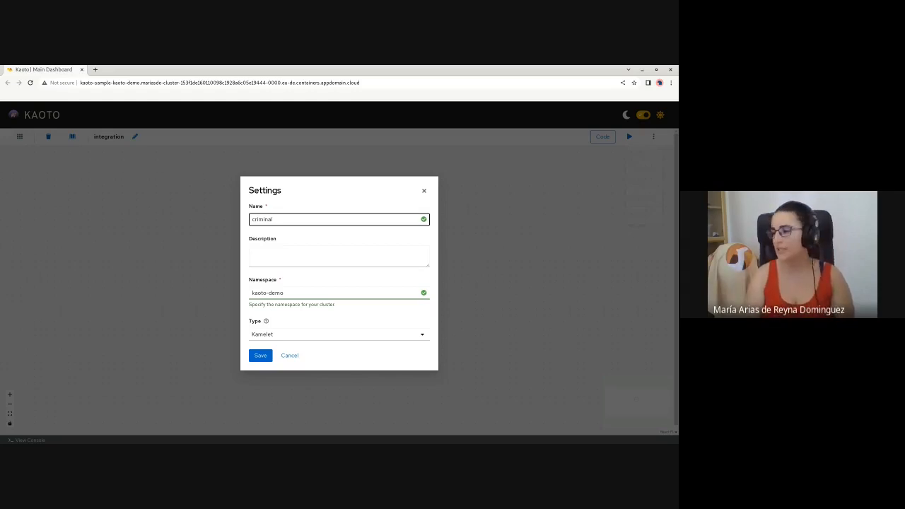
pyautogui.write('-')
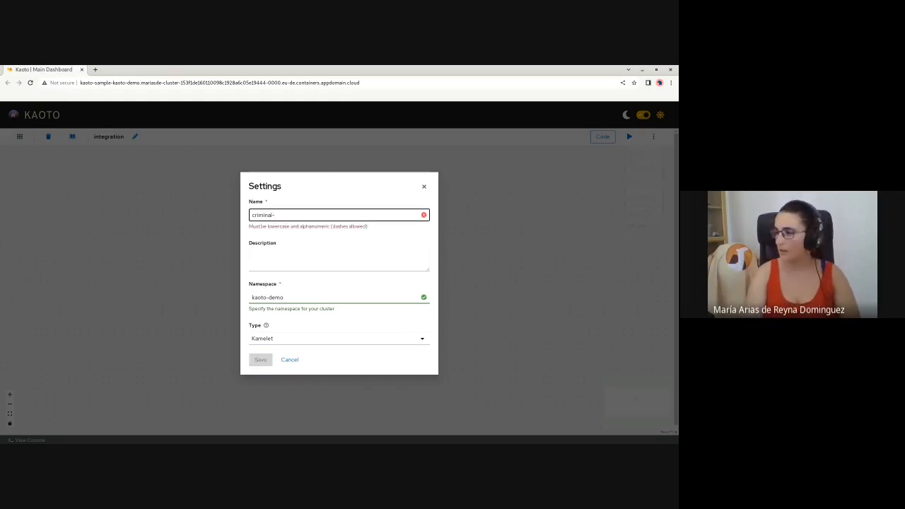
pyautogui.write('machinelearning')
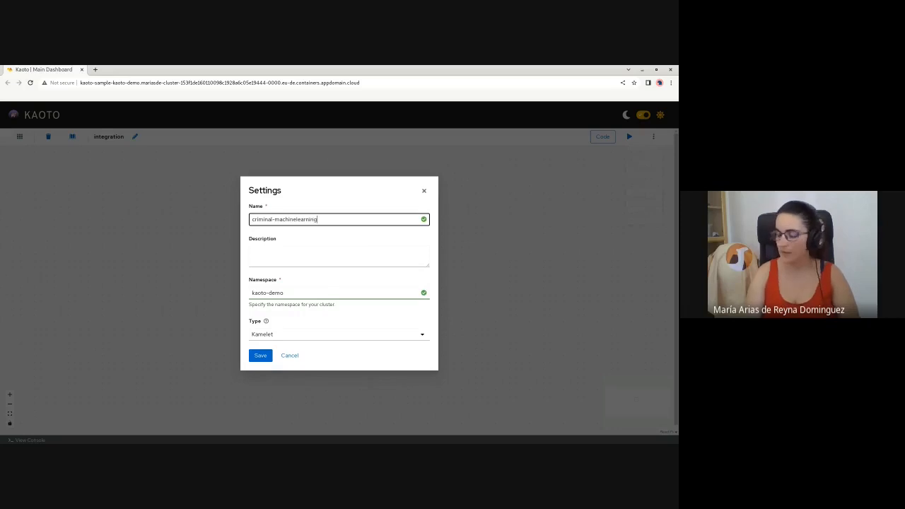
pyautogui.write('-')
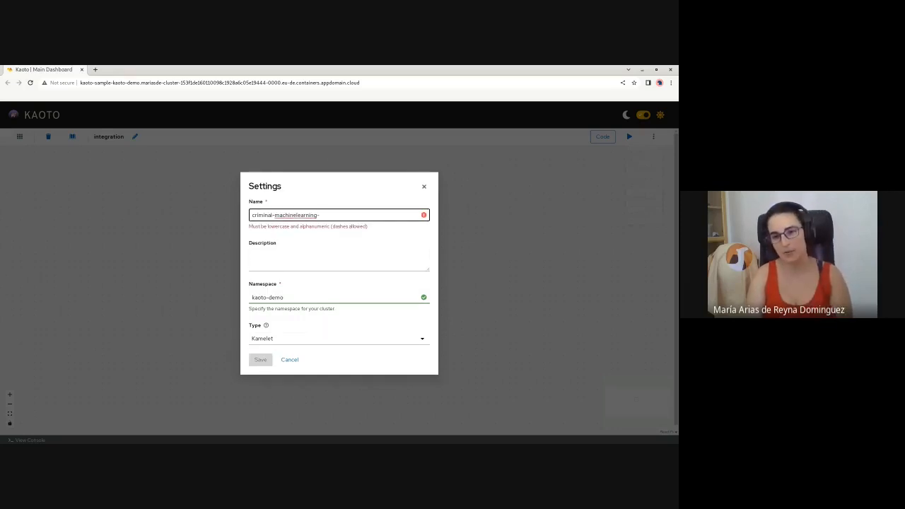
pyautogui.press('BackSpace')
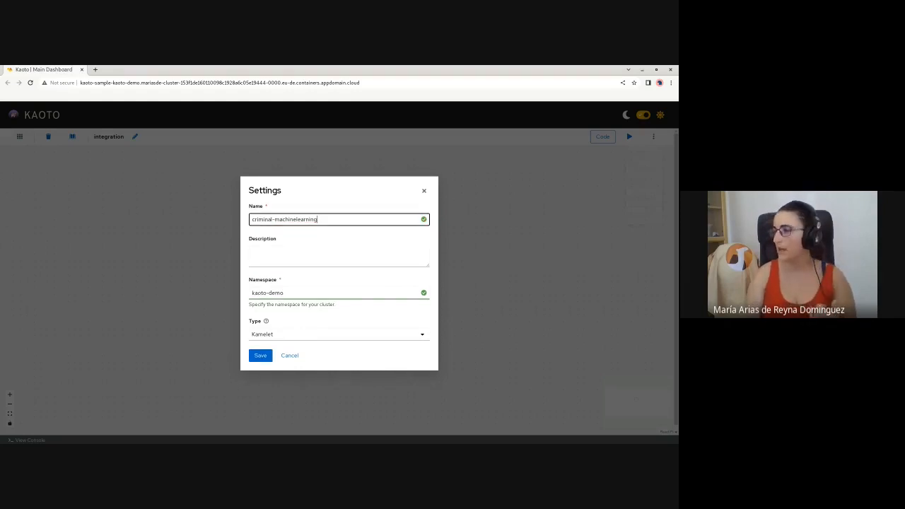
# Enter the description "This will act as a black box to report suspicious activities." and save the settings.
pyautogui.press('Tab')
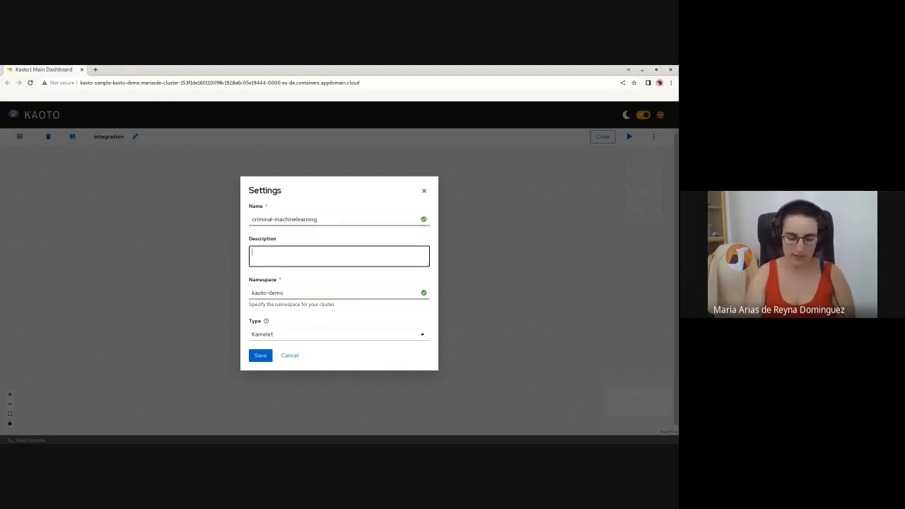
pyautogui.write('This will act a')
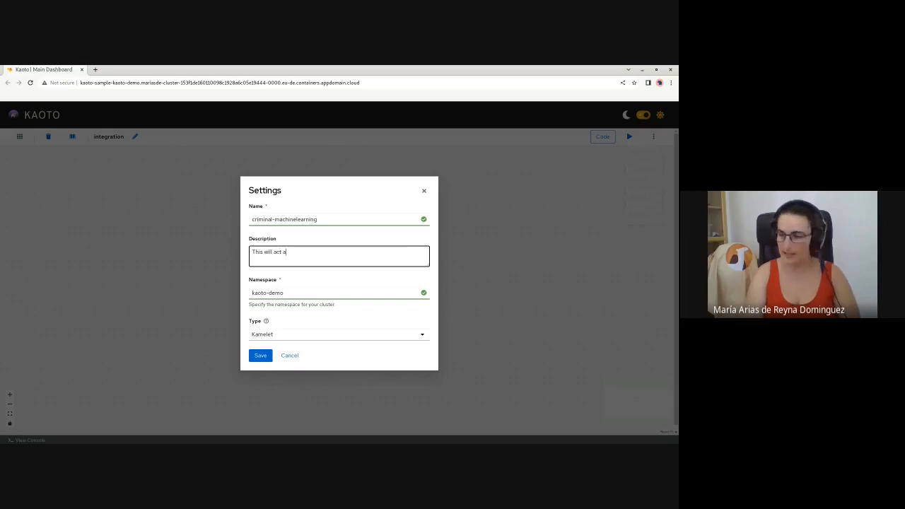
pyautogui.write('s a black box t')
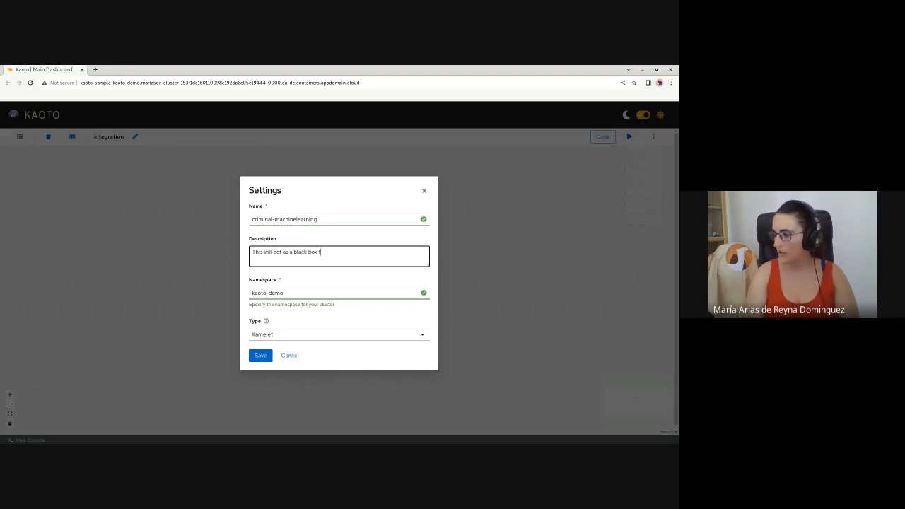
pyautogui.write('o report s')
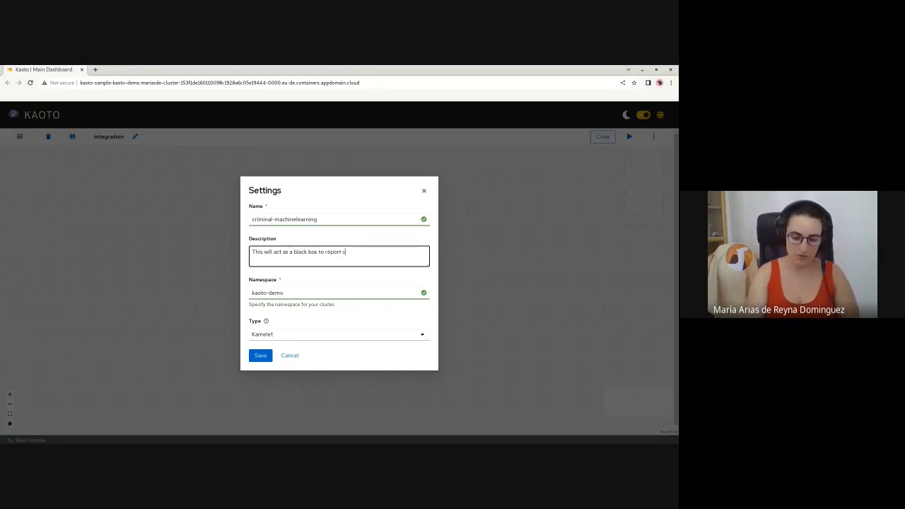
pyautogui.write('uspicious activities.')
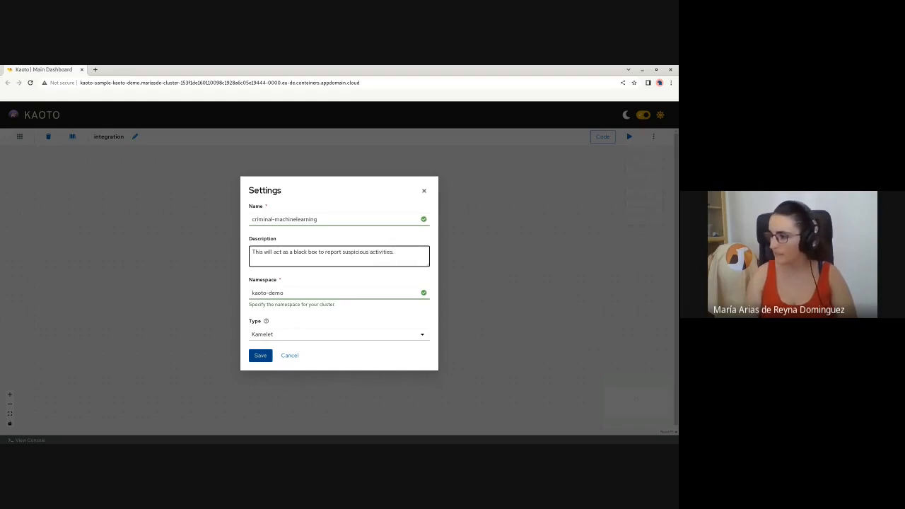
pyautogui.click(260, 355)
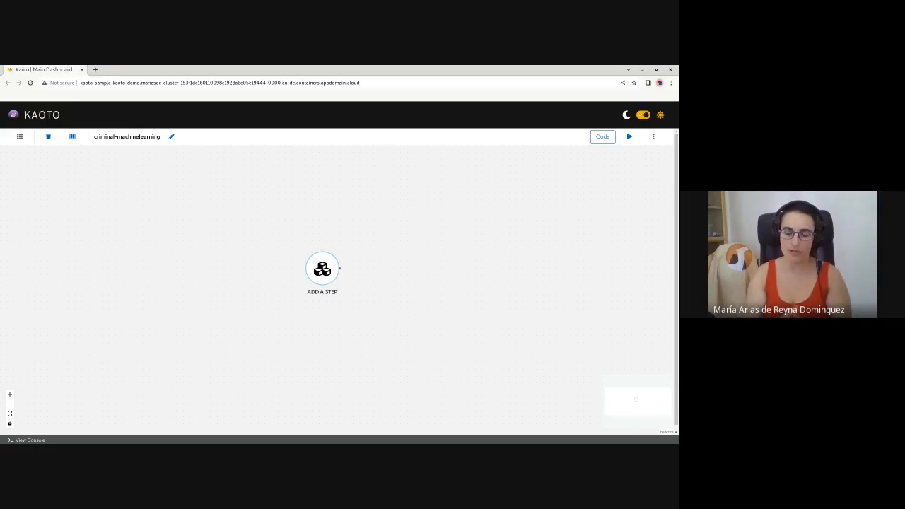
# Place the kamelet:source start step on the empty placeholder in the canvas.
pyautogui.click(323, 269)
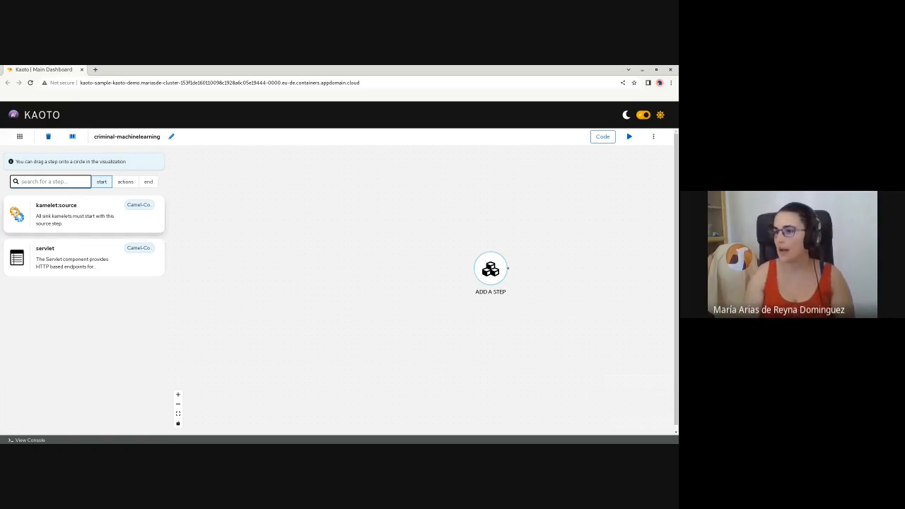
pyautogui.click(76, 214)
pyautogui.moveTo(77, 215); pyautogui.dragTo(491, 269)
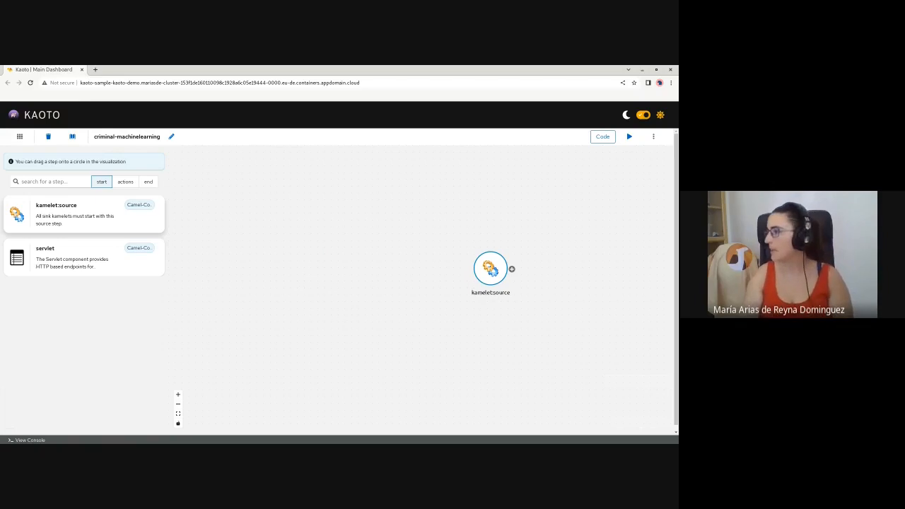
pyautogui.moveTo(411, 240); pyautogui.dragTo(248, 229)
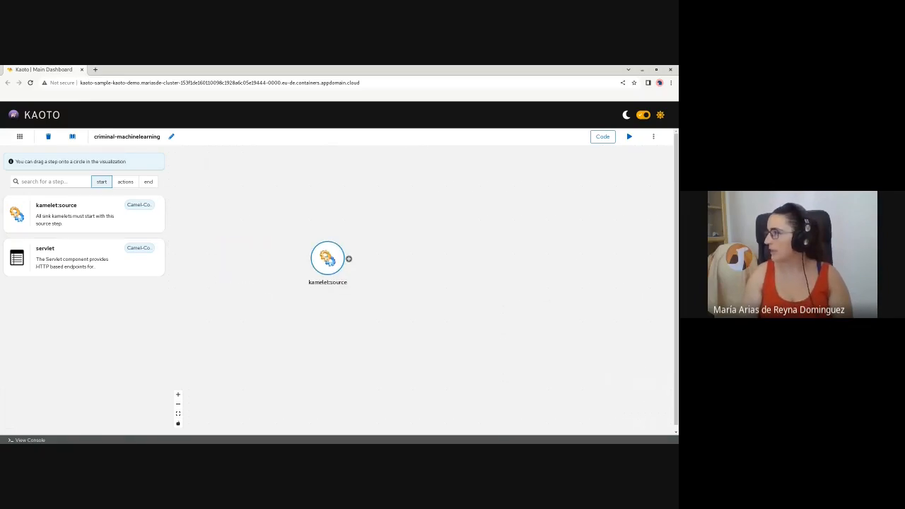
# Show the generated YAML source and examine the Kamelet's metadata and embedded icon data.
pyautogui.click(602, 136)
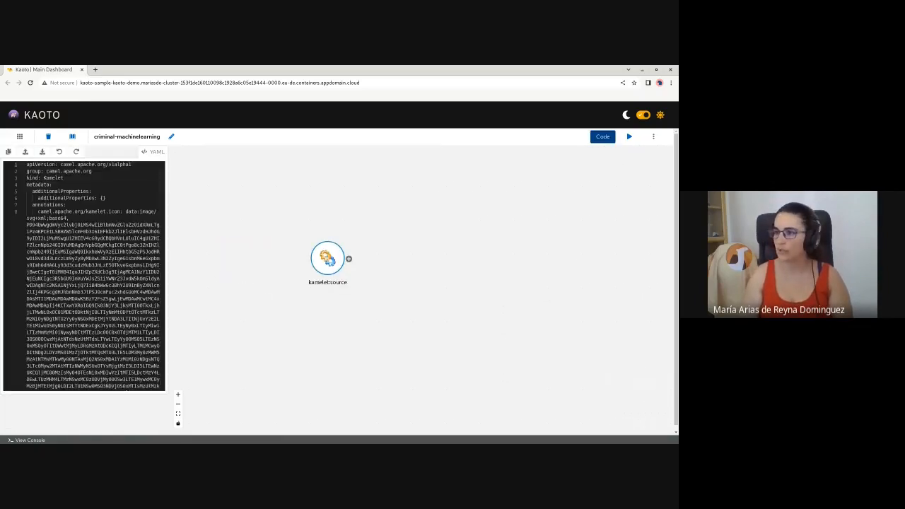
pyautogui.scroll(-2, 84, 276)
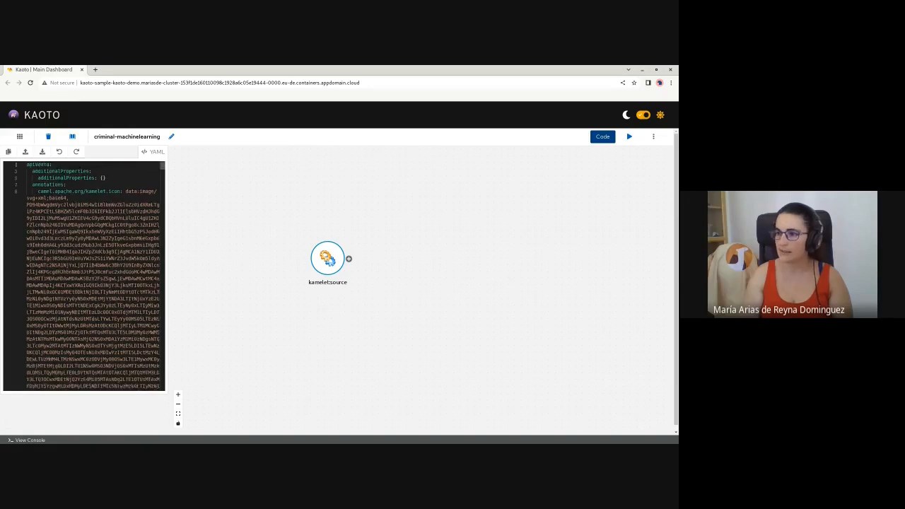
pyautogui.scroll(2, 84, 276)
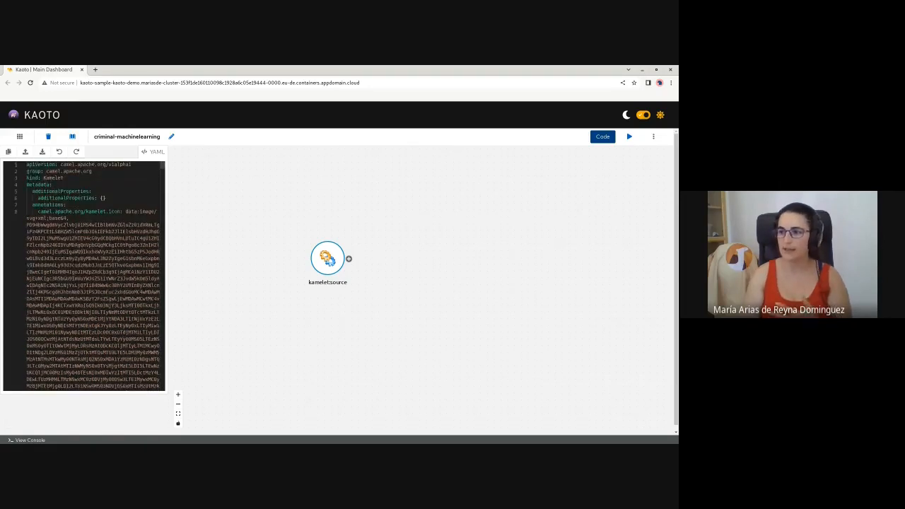
pyautogui.moveTo(133, 211); pyautogui.dragTo(91, 319)
pyautogui.scroll(-10, 85, 276)
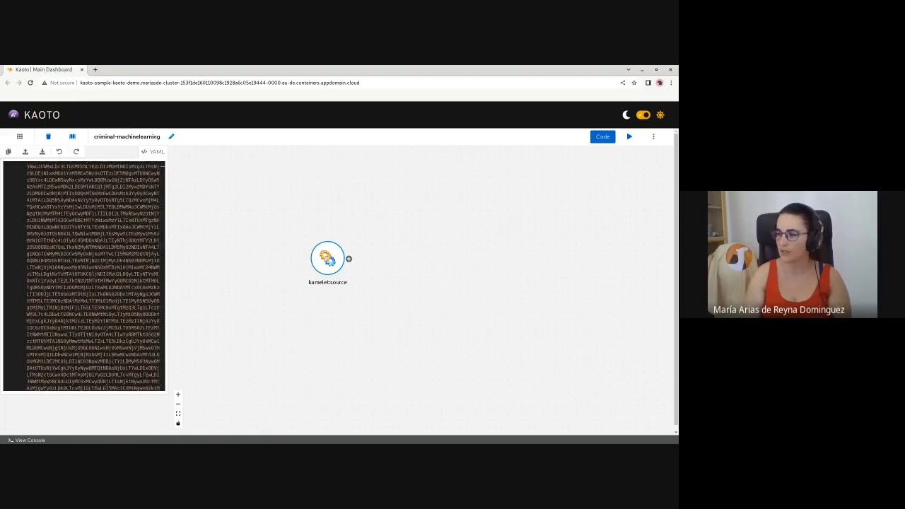
pyautogui.moveTo(329, 260); pyautogui.dragTo(323, 253)
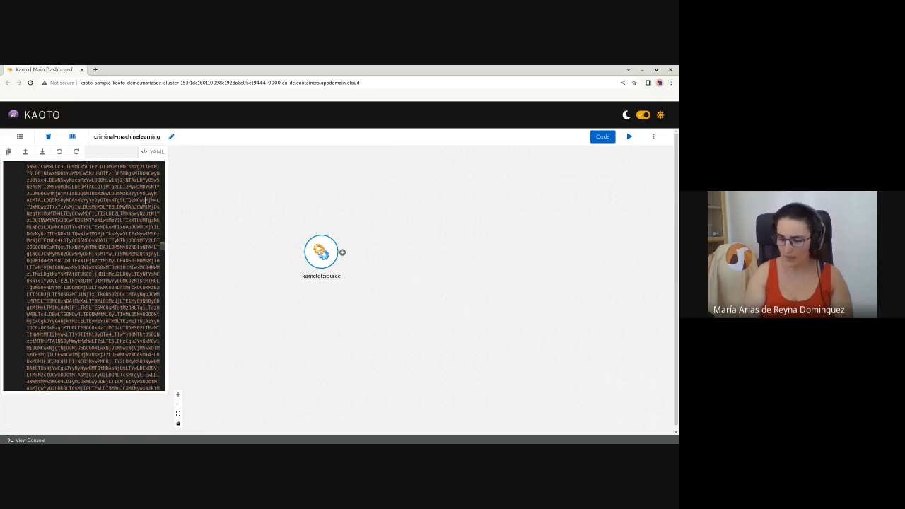
# Examine the end of the YAML source, including the template's from and steps entries and the Kamelet's name.
pyautogui.press('End')
pyautogui.hotkey('ctrl', 'End')
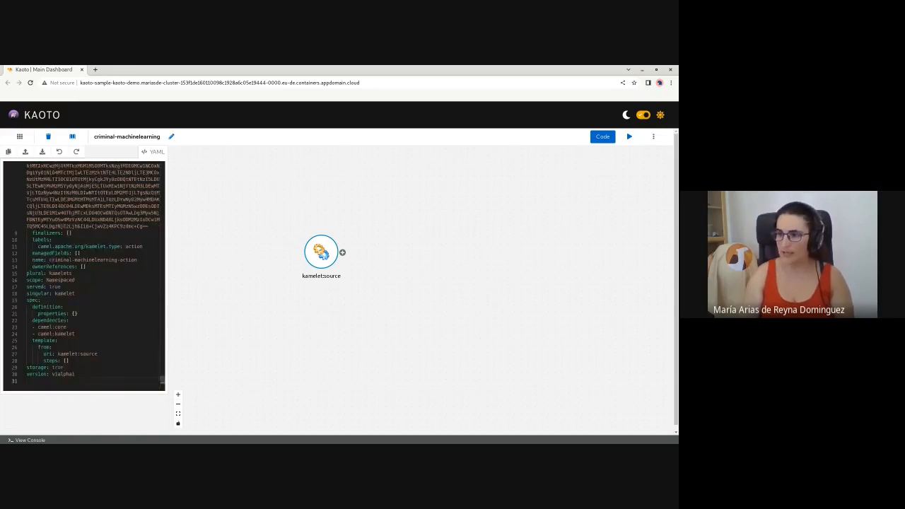
pyautogui.press('Up')
pyautogui.press('Up')
pyautogui.press('Up')
pyautogui.press('Up')
pyautogui.press('End')
pyautogui.hotkey('shift', 'Up')
pyautogui.hotkey('shift', 'Up')
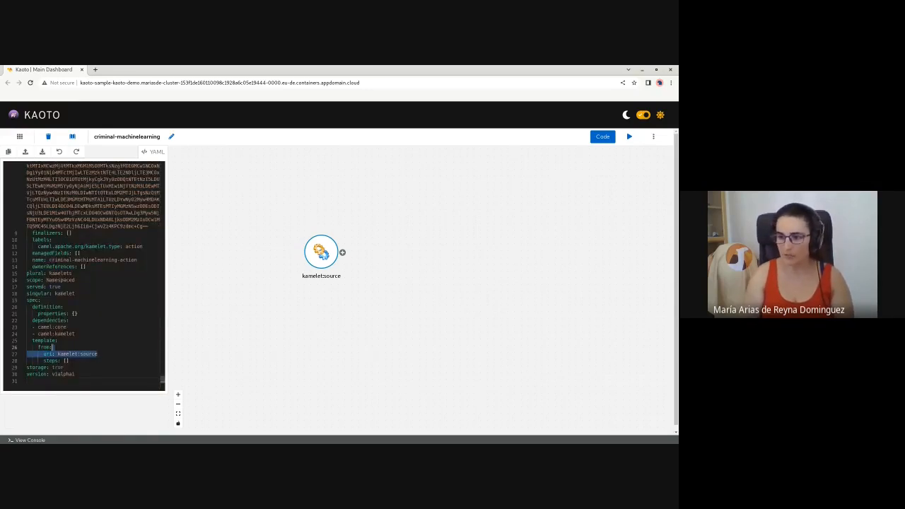
pyautogui.hotkey('shift', 'Down')
pyautogui.hotkey('shift', 'Down')
pyautogui.hotkey('shift', 'Down')
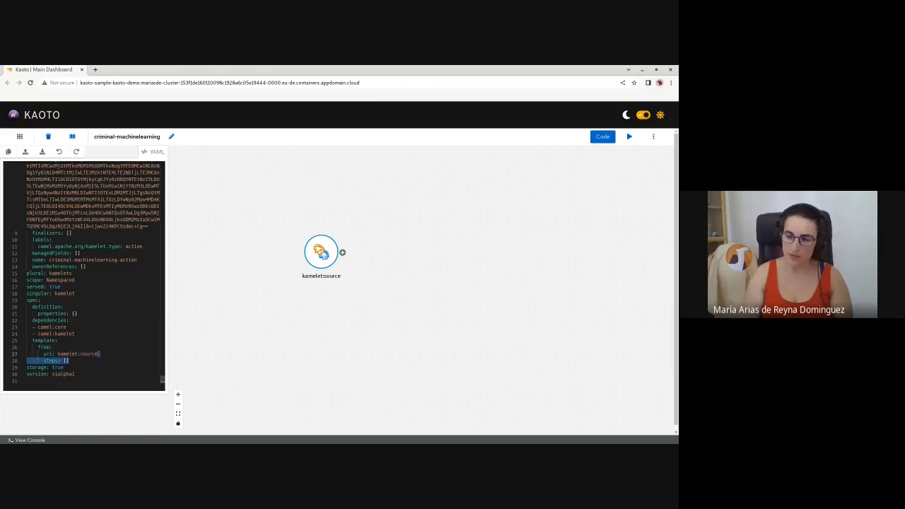
pyautogui.tripleClick(131, 260)
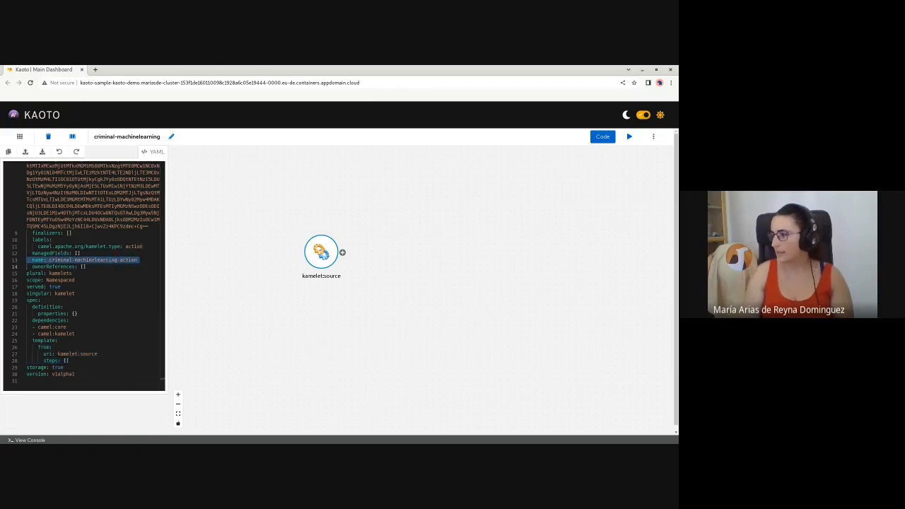
# Add an http step after kamelet:source and configure it with the suggested criminal-records URI and the POST method.
pyautogui.click(343, 253)
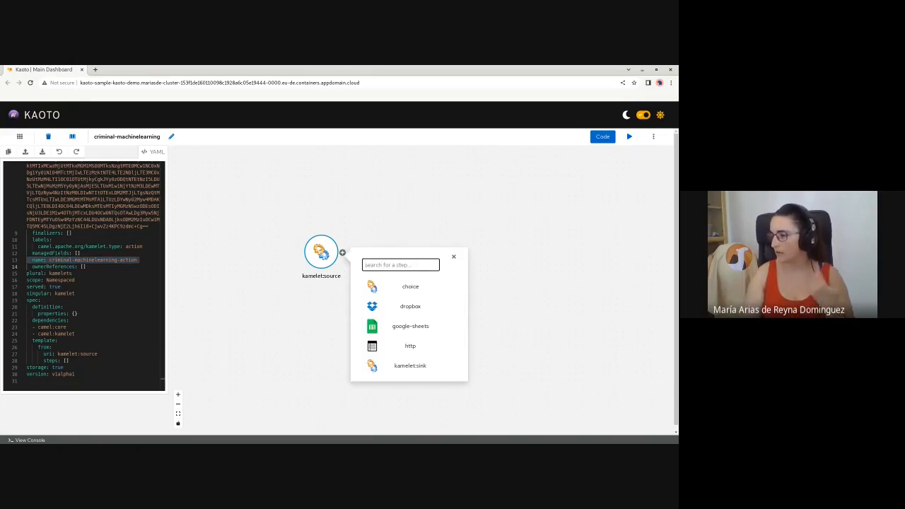
pyautogui.click(406, 346)
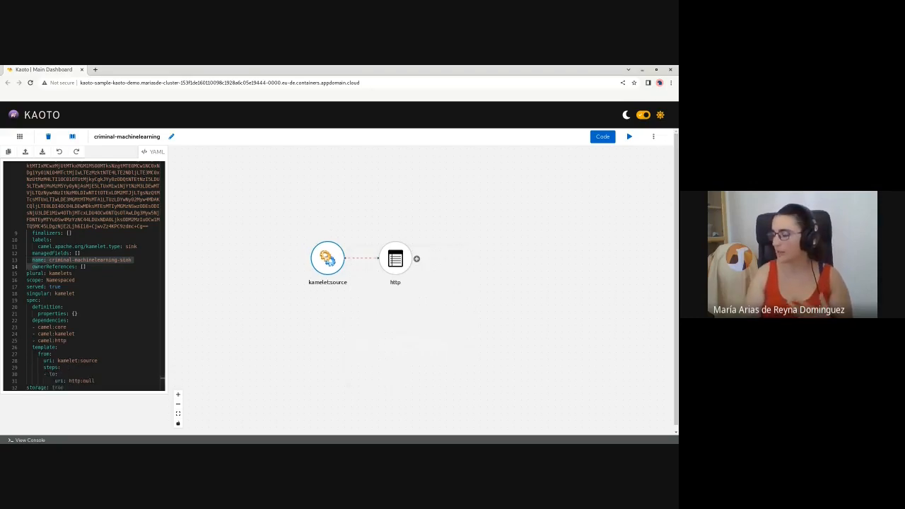
pyautogui.click(395, 259)
pyautogui.click(586, 213)
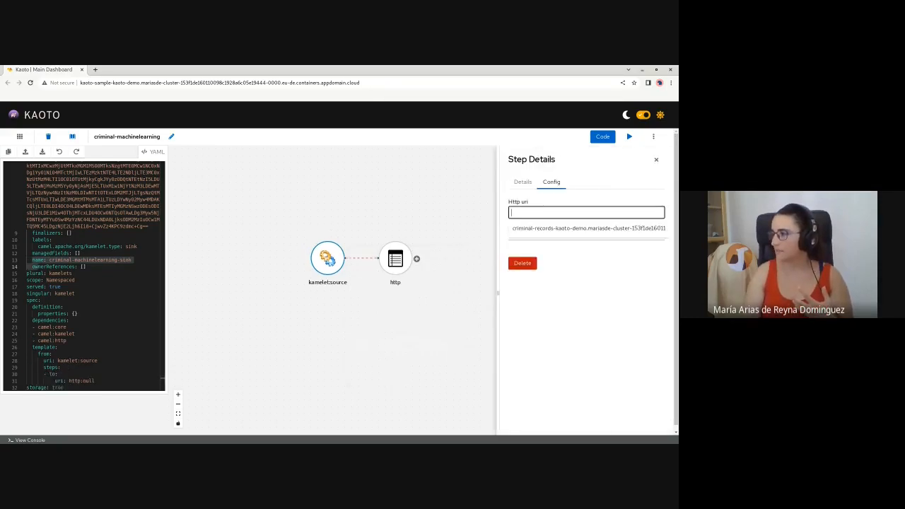
pyautogui.press('Down')
pyautogui.press('Return')
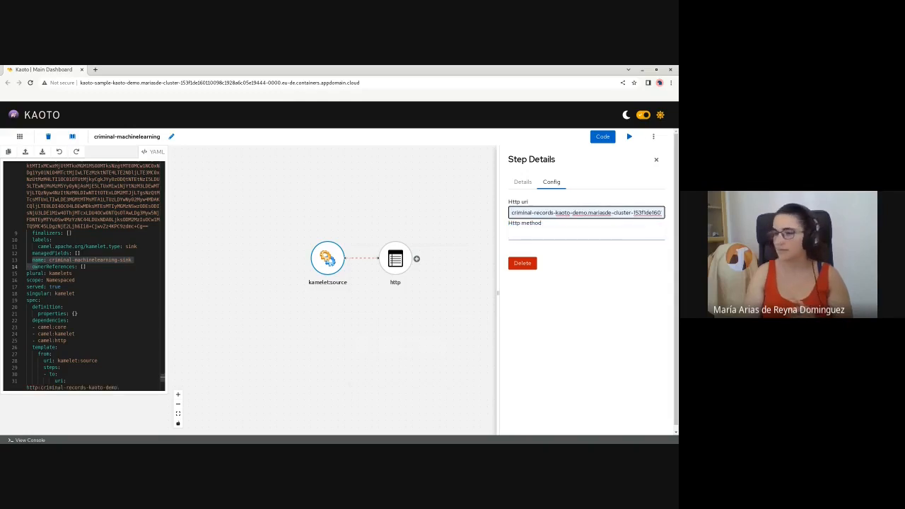
pyautogui.click(587, 234)
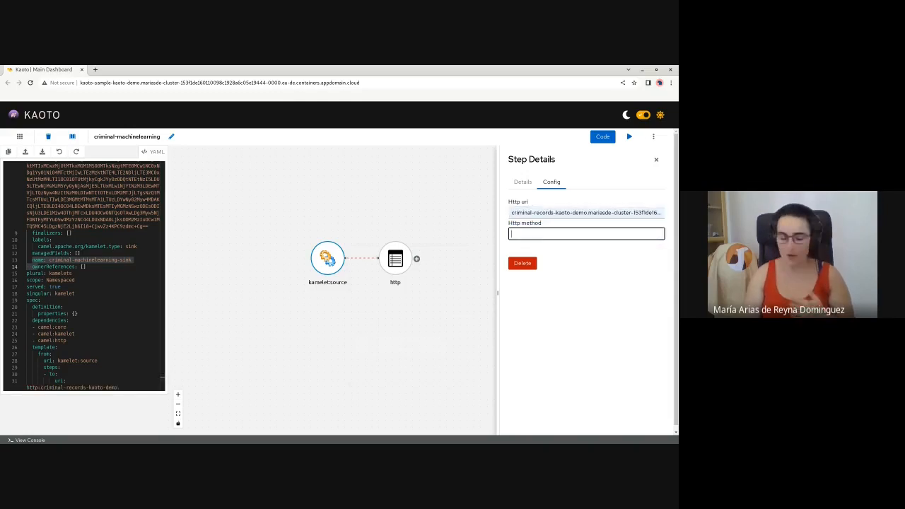
pyautogui.write('POST')
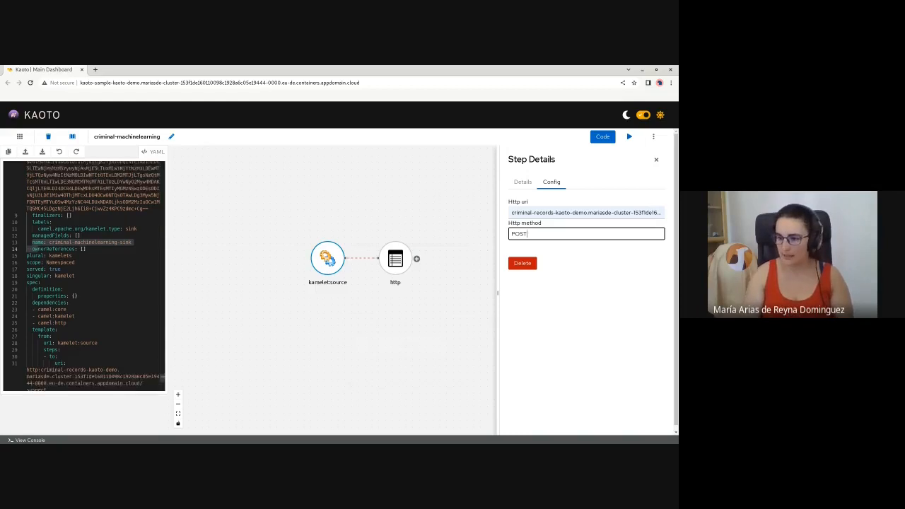
# Re-enter the http step's method so that httpMethod in the YAML source reads POST.
pyautogui.moveTo(98, 333); pyautogui.dragTo(99, 273)
pyautogui.click(579, 234)
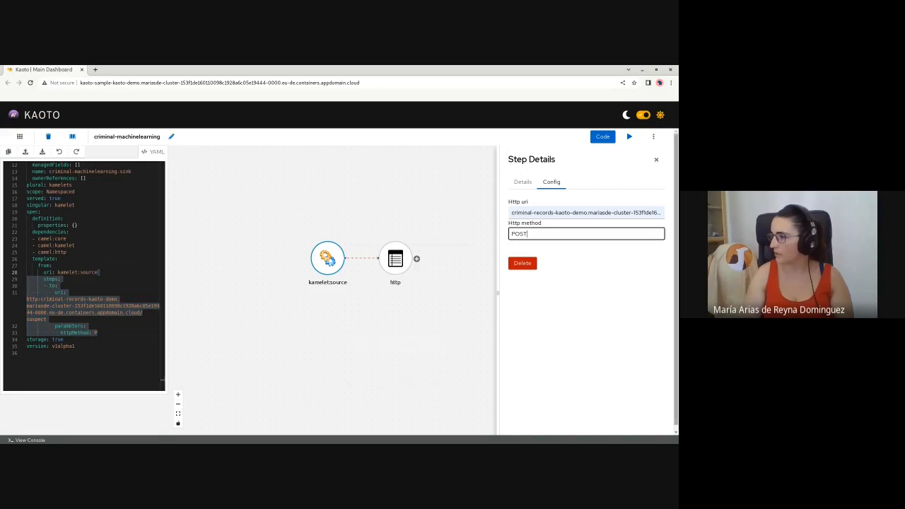
pyautogui.click(657, 159)
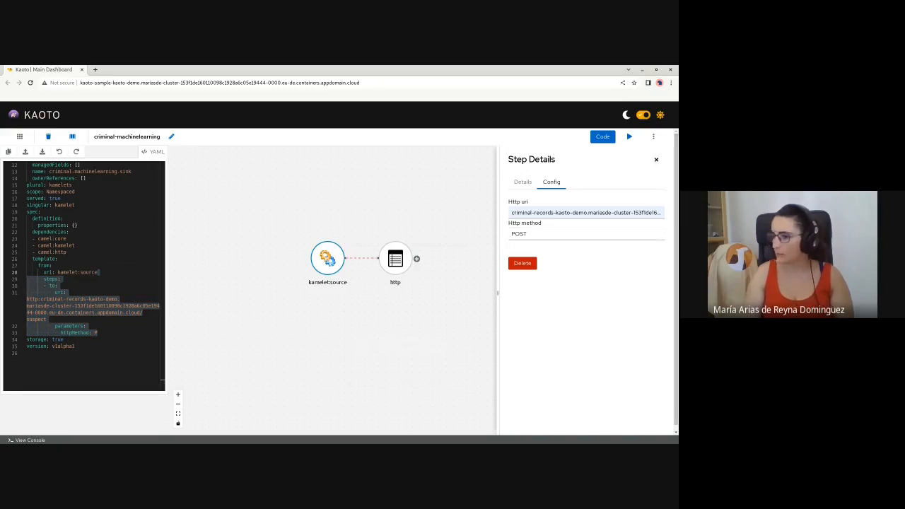
pyautogui.click(99, 333)
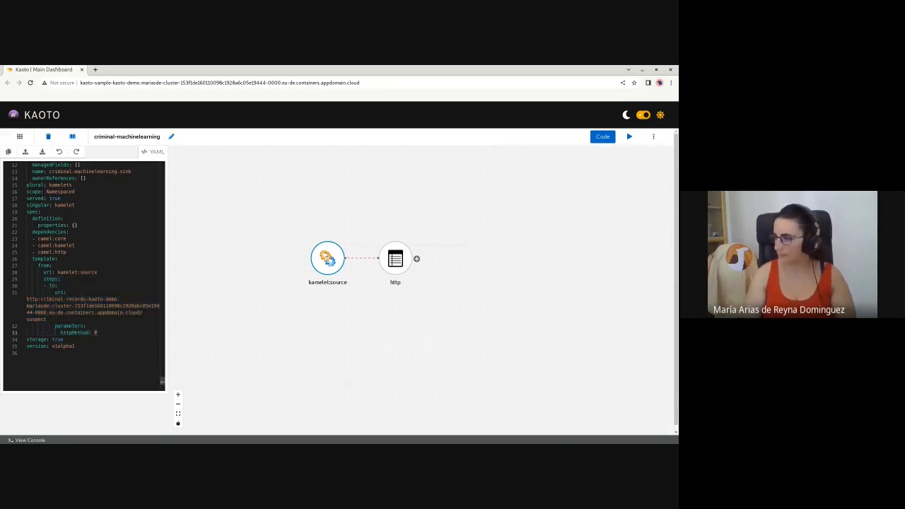
pyautogui.click(395, 259)
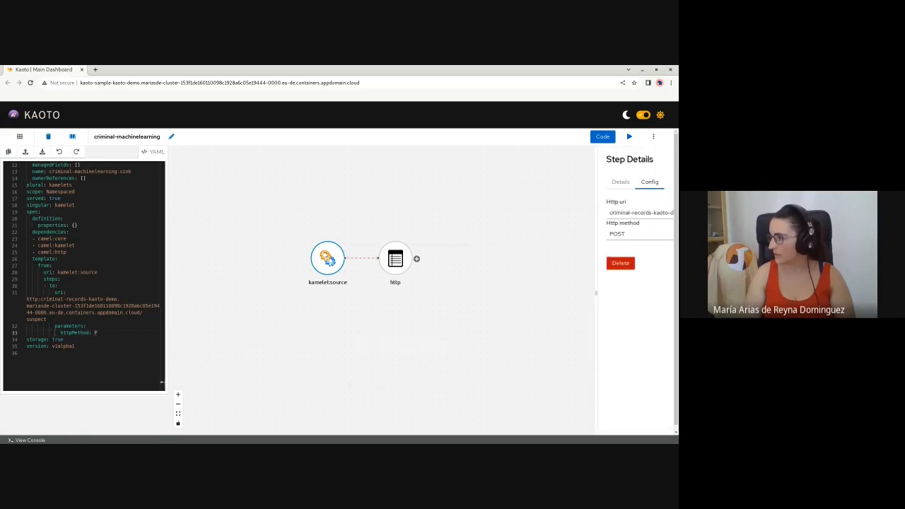
pyautogui.click(528, 234)
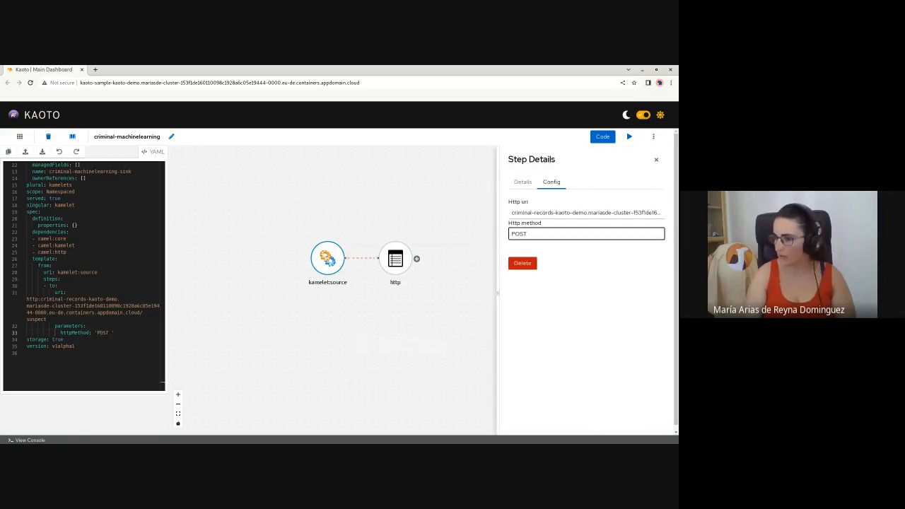
pyautogui.click(657, 159)
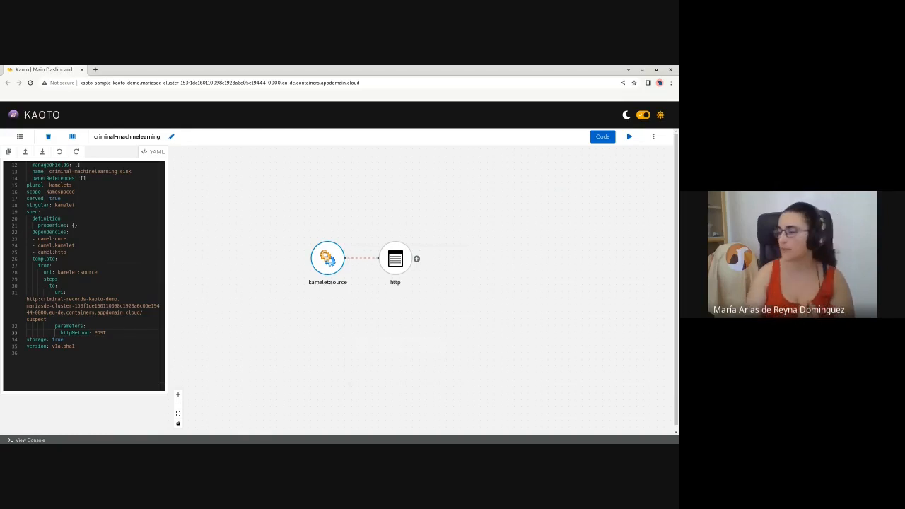
# Add an sql step after http and set its query to the suggested SELECT info FROM criminals WHERE IDENTIFIER = :#${body}.
pyautogui.click(416, 258)
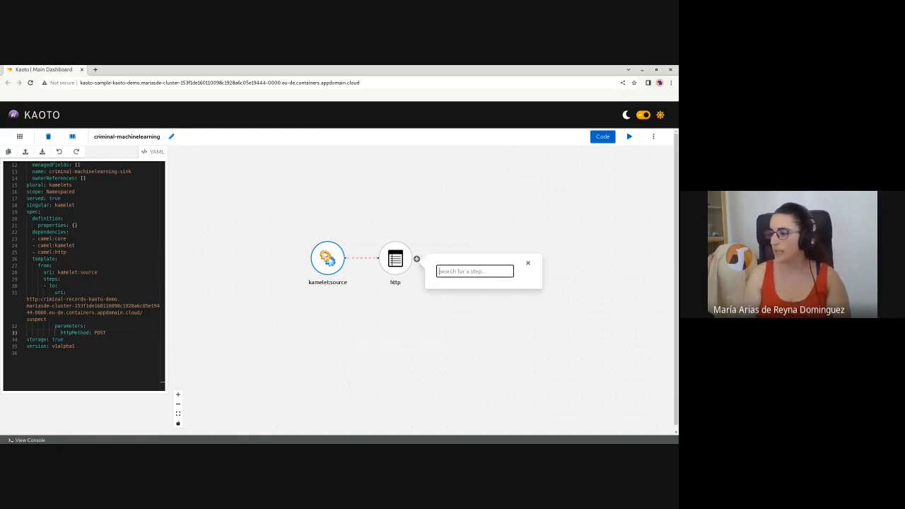
pyautogui.write('sql')
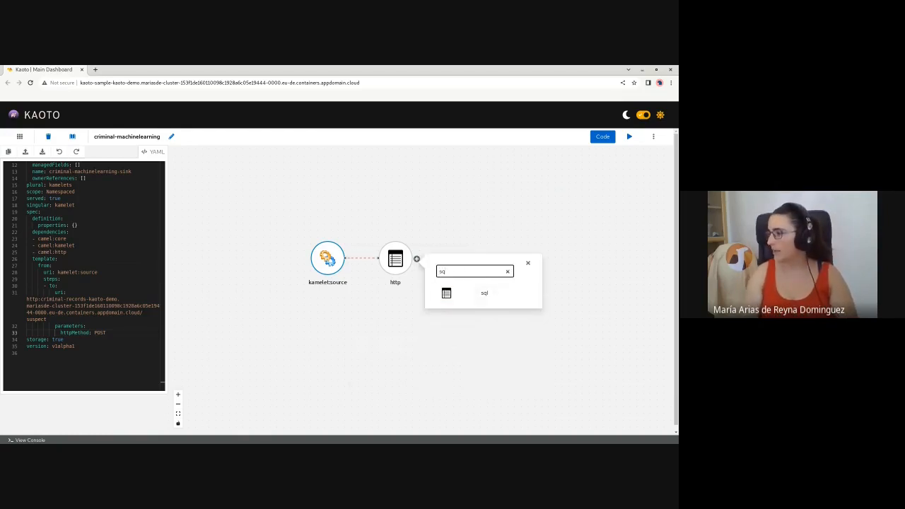
pyautogui.click(481, 293)
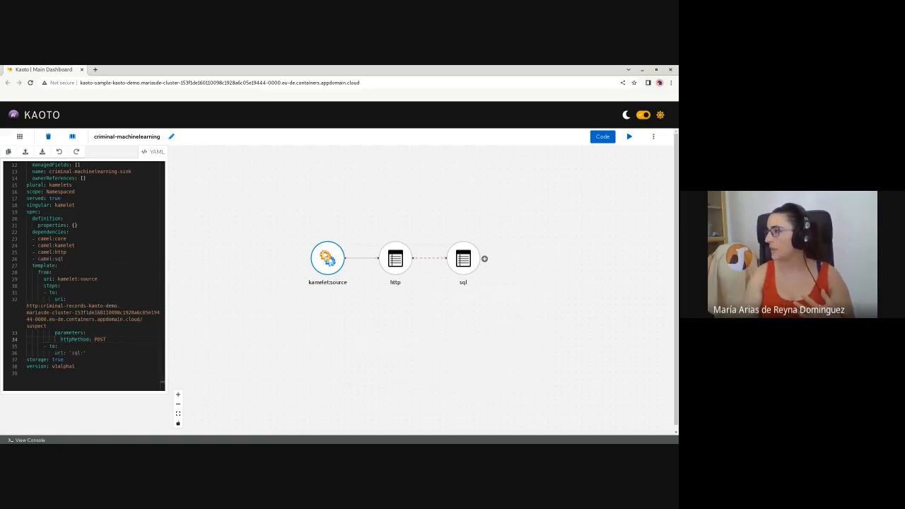
pyautogui.click(463, 259)
pyautogui.click(586, 213)
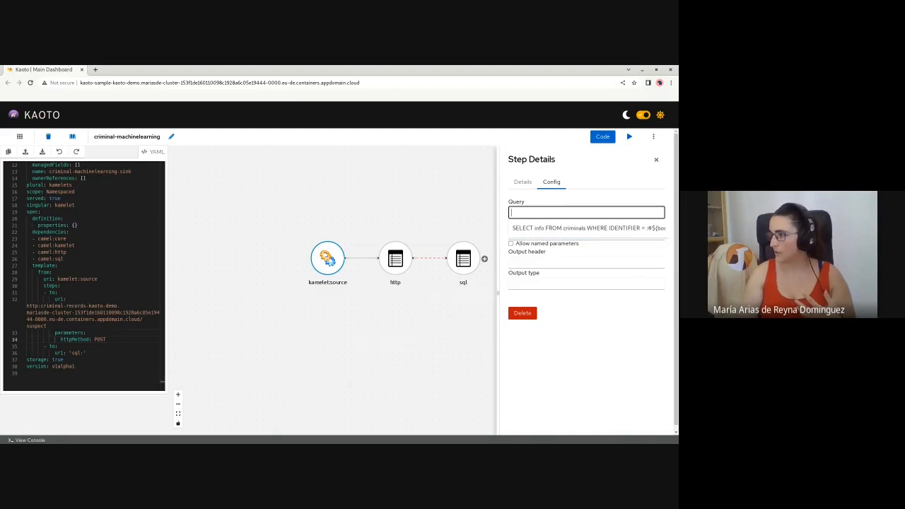
pyautogui.press('Down')
pyautogui.press('Return')
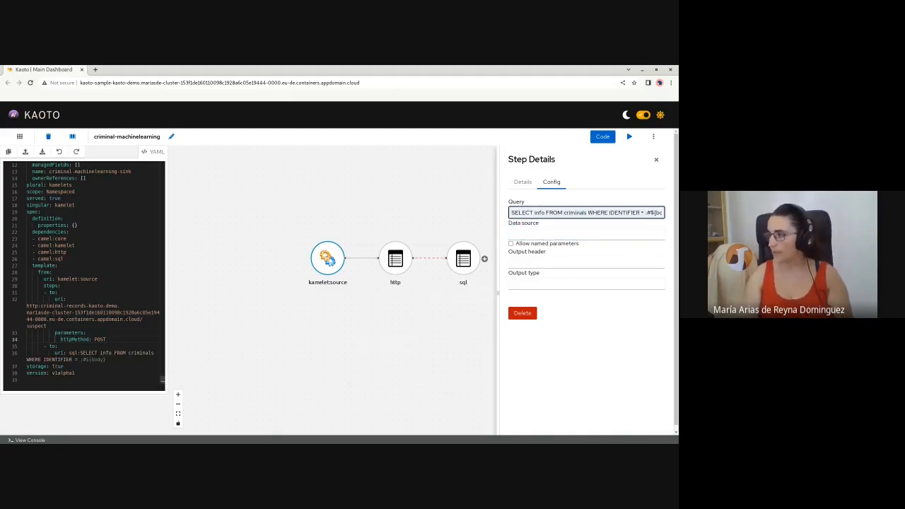
# Allow named parameters for the sql step and set its data source to #bean:{{dsBean}}.
pyautogui.click(546, 244)
pyautogui.click(586, 234)
pyautogui.press('Down')
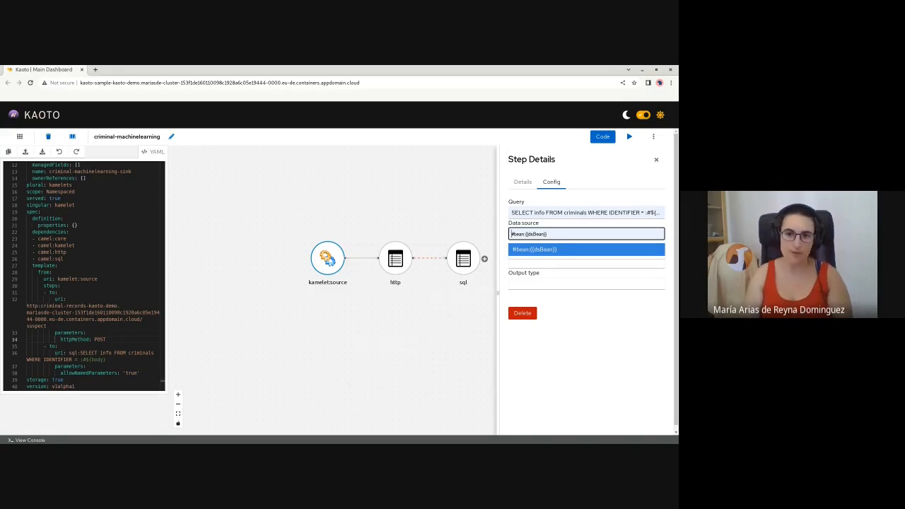
pyautogui.press('Return')
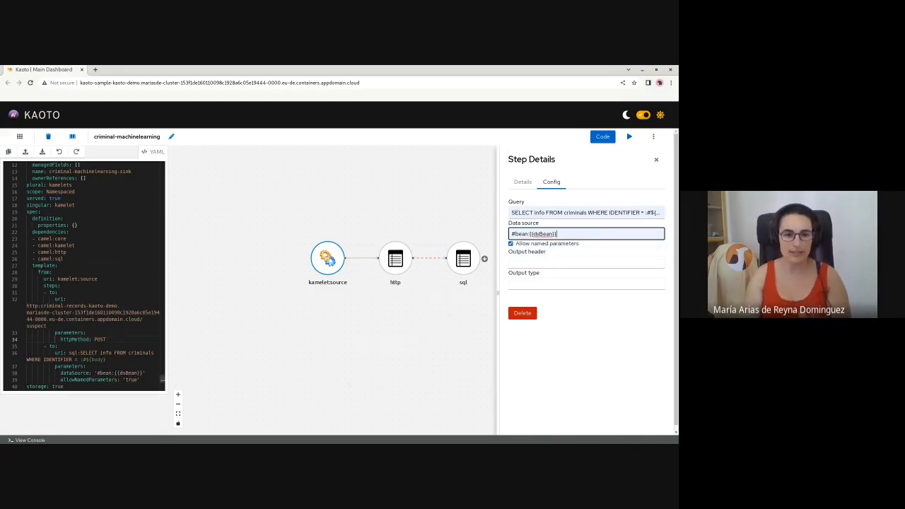
# Paste the prepared dsBean PostgreSQL data source definition, including its username and password values, directly under template in the YAML source.
pyautogui.hotkey('alt', 'Tab')
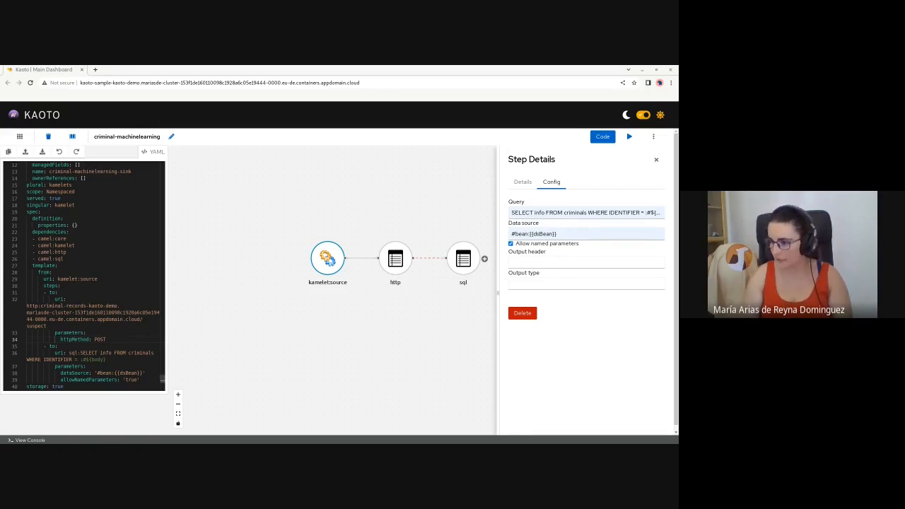
pyautogui.click(58, 266)
pyautogui.hotkey('ctrl', 'v')
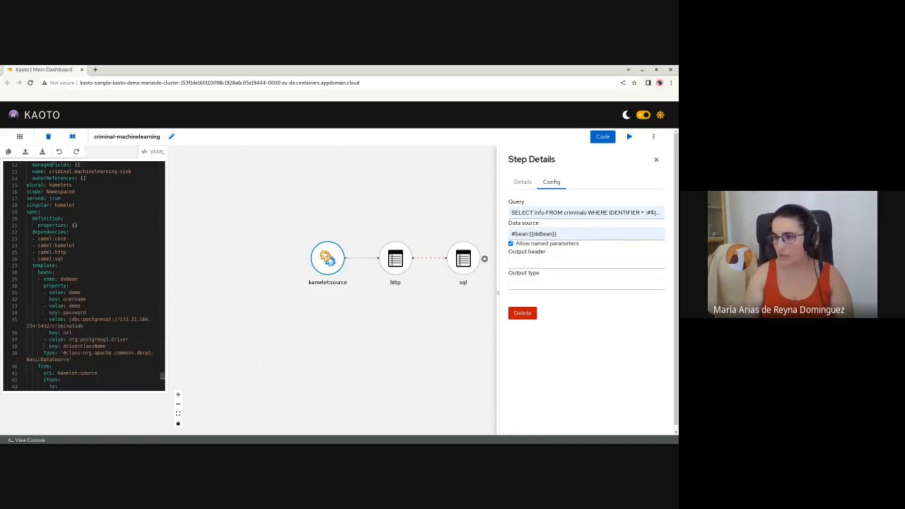
# Examine the dsBean's name, credential and URL keys, the Kamelet's dependencies list, and the bean's class type in the YAML.
pyautogui.moveTo(38, 272); pyautogui.dragTo(80, 293)
pyautogui.doubleClick(68, 280)
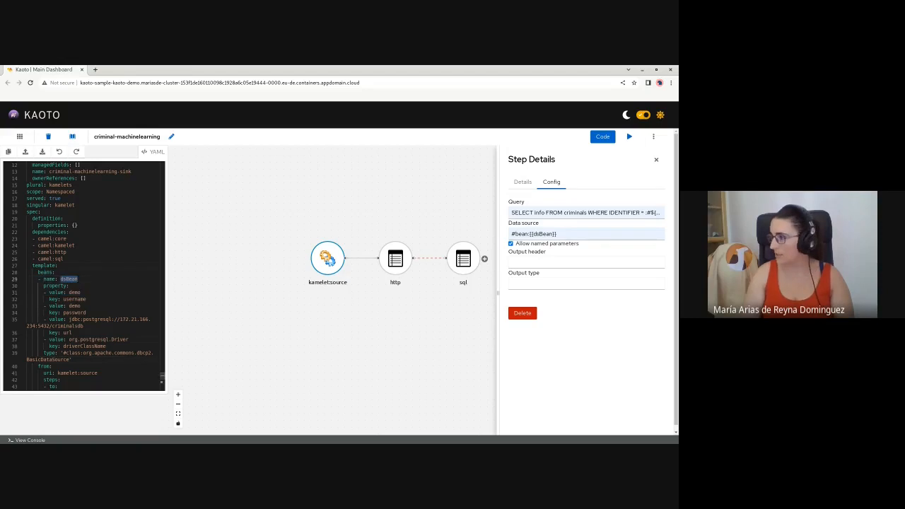
pyautogui.doubleClick(75, 299)
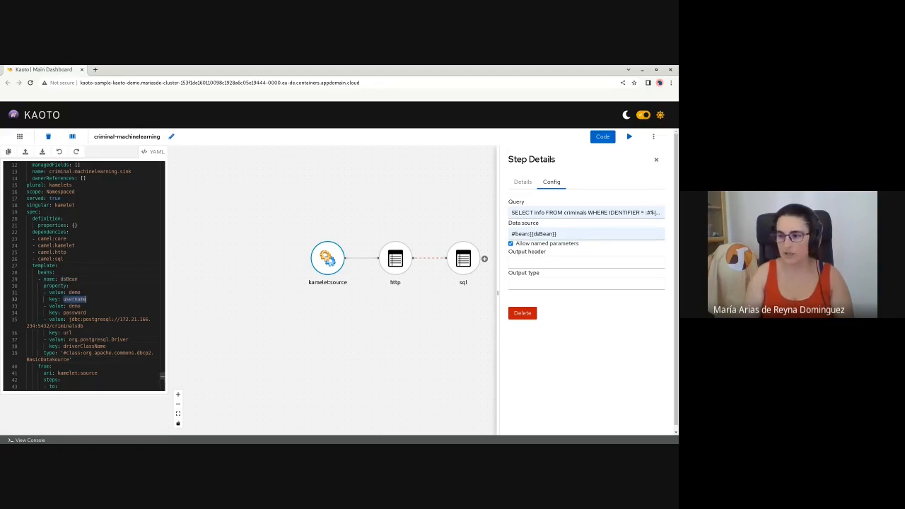
pyautogui.click(75, 313)
pyautogui.doubleClick(68, 333)
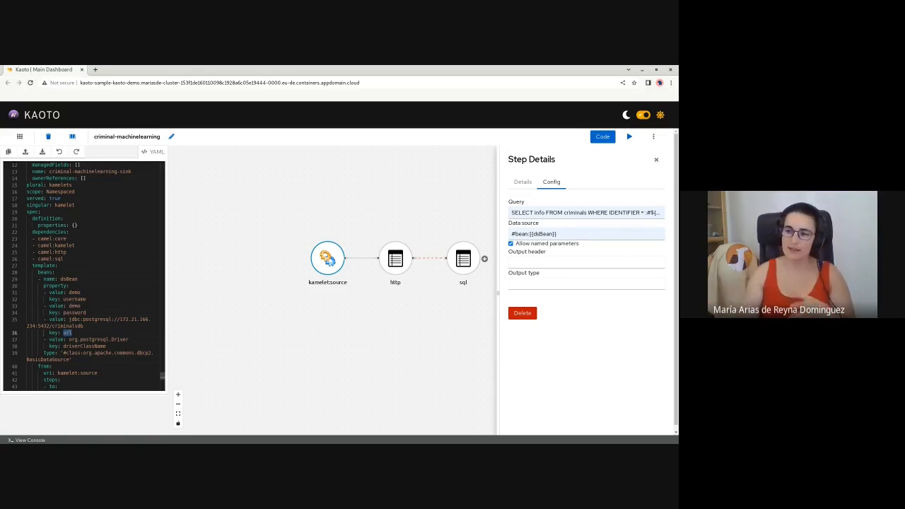
pyautogui.moveTo(79, 226); pyautogui.dragTo(65, 259)
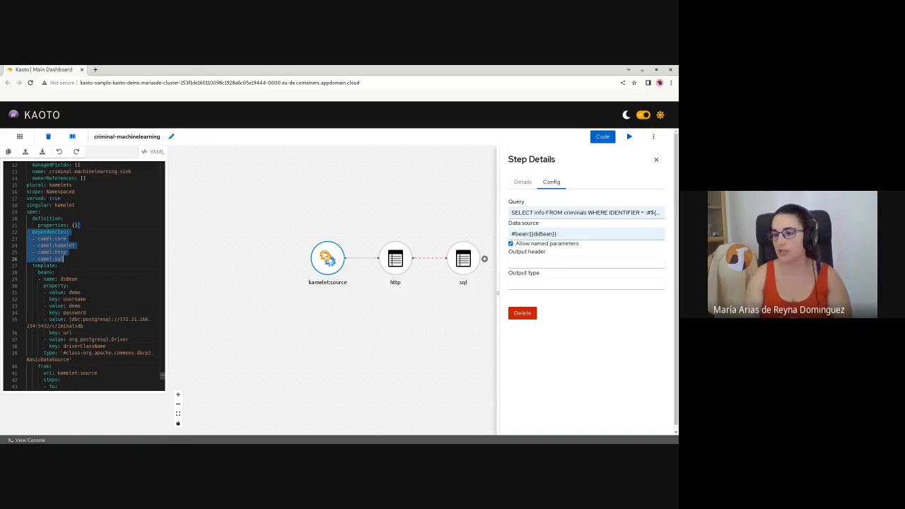
pyautogui.doubleClick(125, 352)
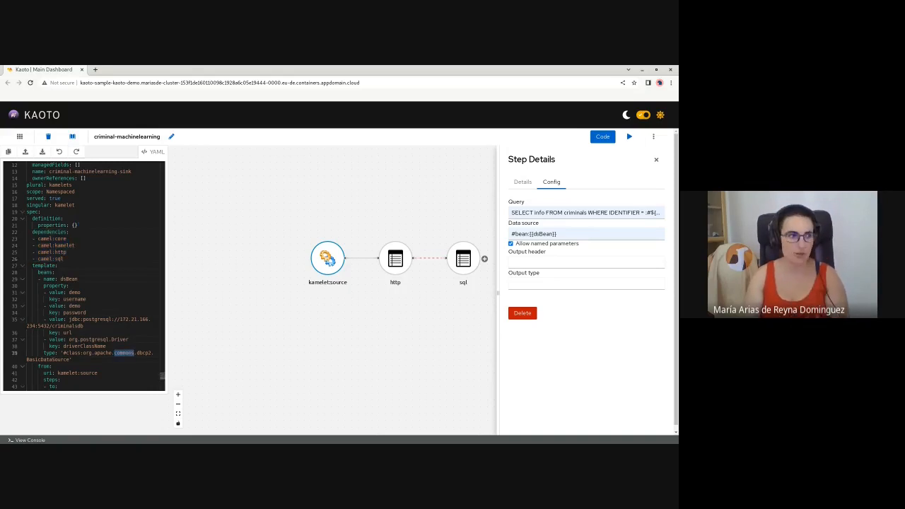
# Add the dependencies mvn:org.postgresql:postgresql:42.3.6 and mvn:org.apache.commons:commons-dbcp2:2.9.0 below camel:sql in the YAML source.
pyautogui.hotkey('alt', 'Tab')
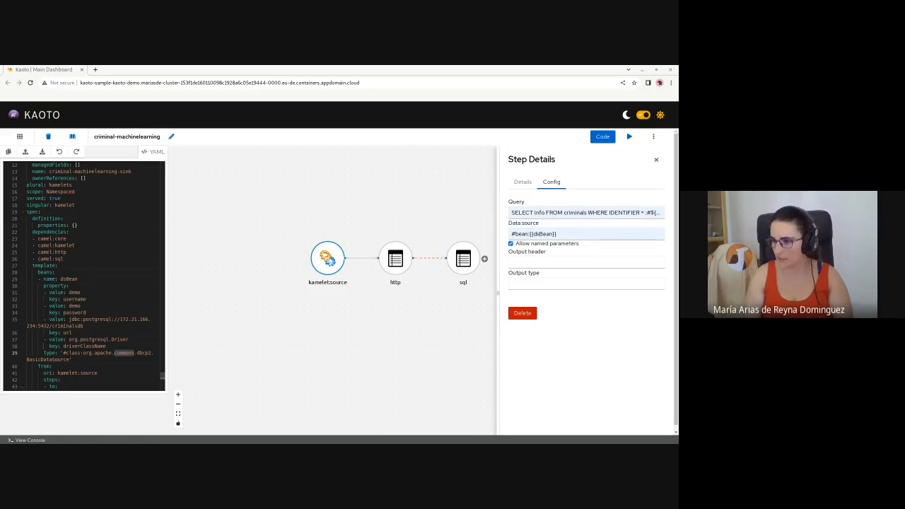
pyautogui.click(65, 259)
pyautogui.write('- mvn:org.postgresql:postgresql:42.3.6   - mvn:org.apache.commons:commons-dbcp2:2.9.0')
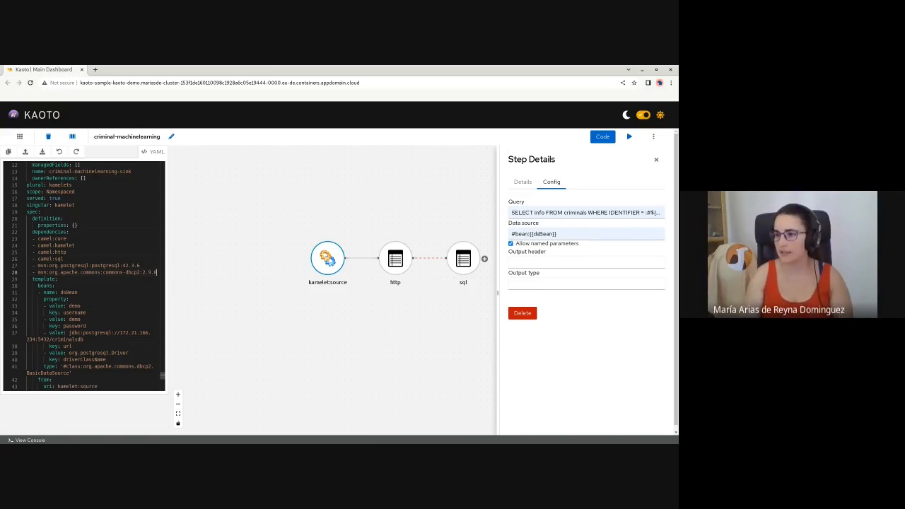
# Add a set-body step after sql and set its Simple expression to the suggested ${body[0]['info']}.
pyautogui.scroll(-3, 84, 276)
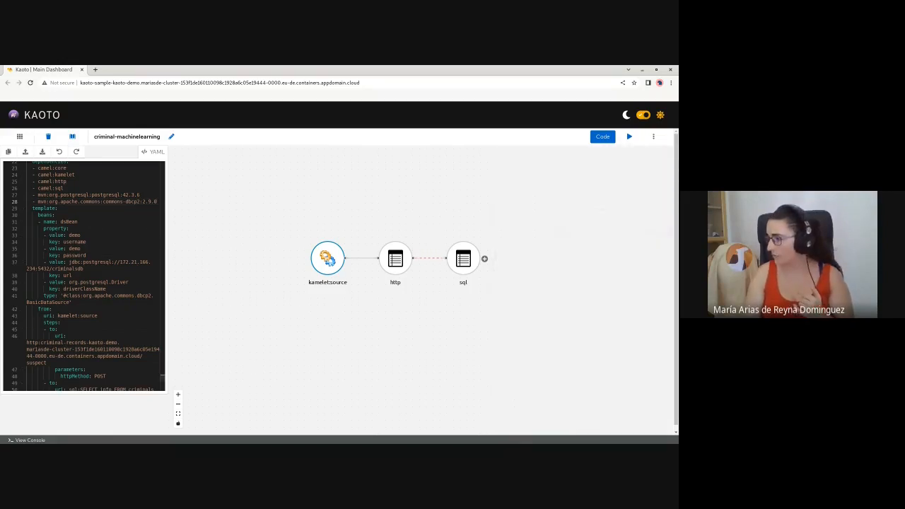
pyautogui.click(484, 259)
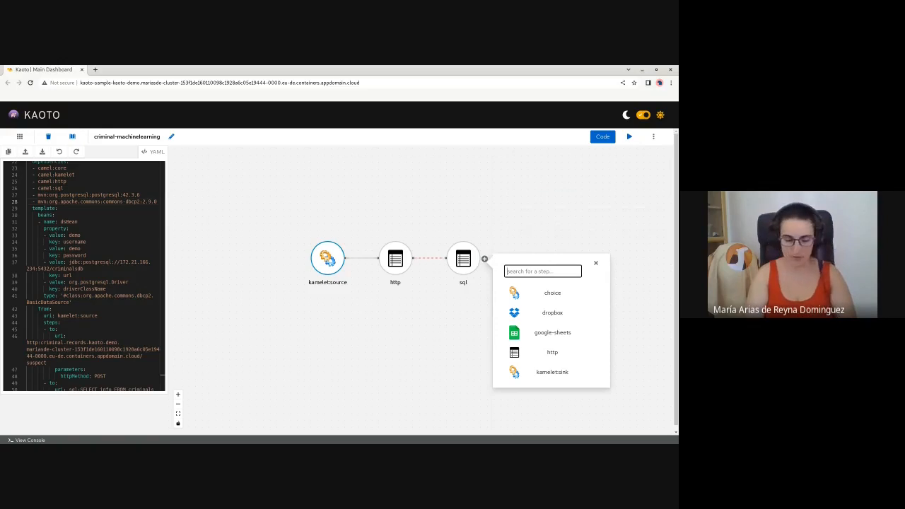
pyautogui.write('set-bo')
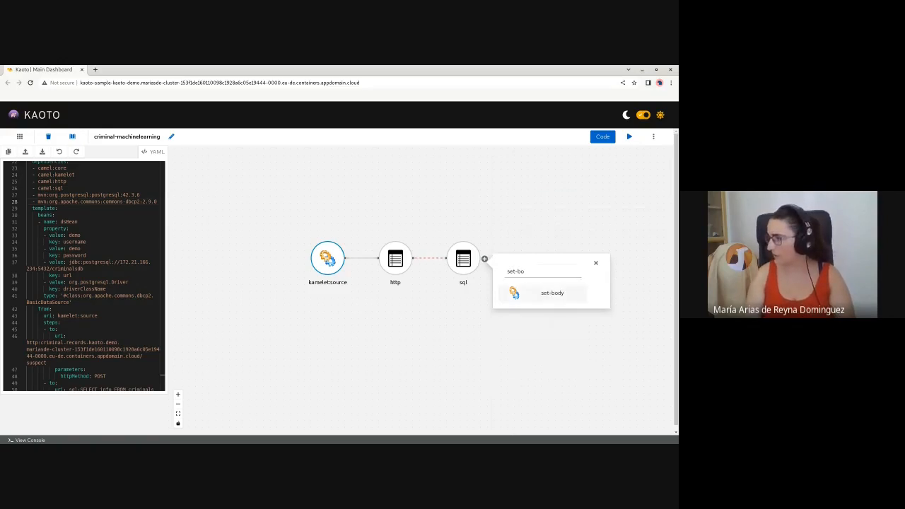
pyautogui.click(552, 292)
pyautogui.click(530, 257)
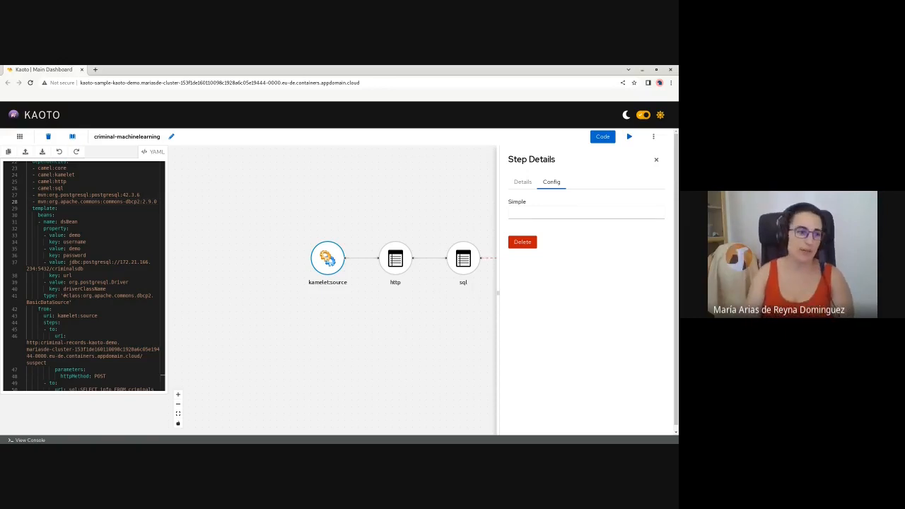
pyautogui.click(586, 213)
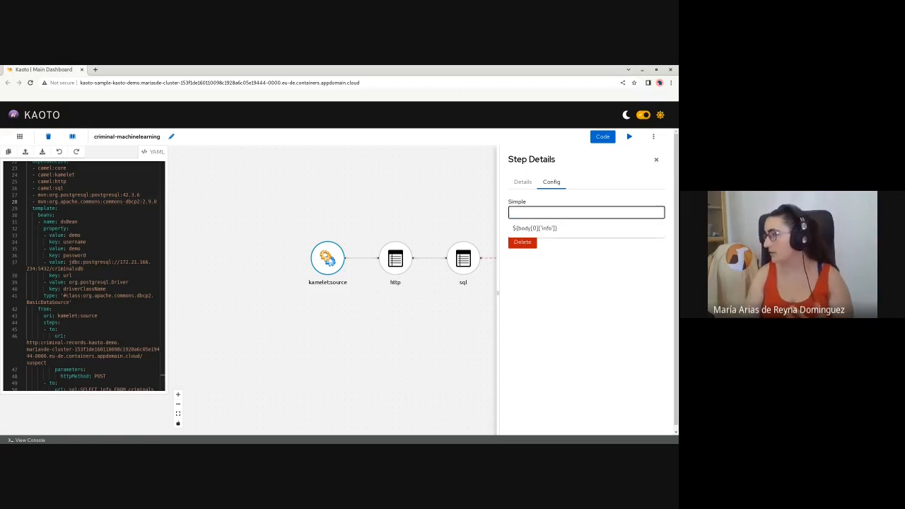
pyautogui.click(535, 229)
pyautogui.doubleClick(523, 213)
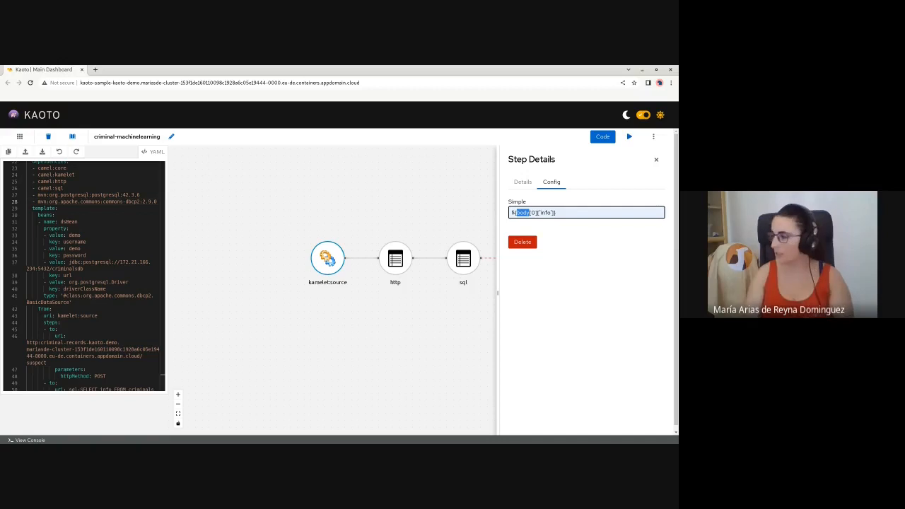
pyautogui.moveTo(530, 213); pyautogui.dragTo(537, 213)
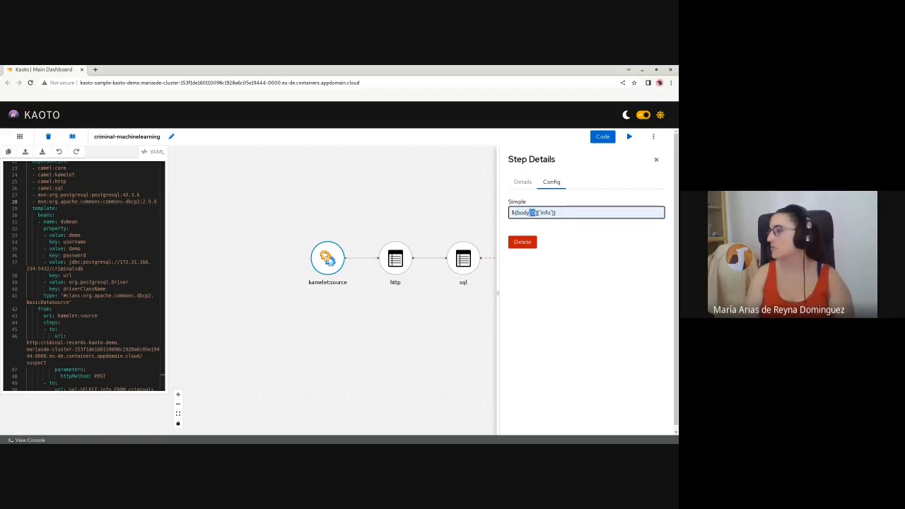
pyautogui.doubleClick(546, 212)
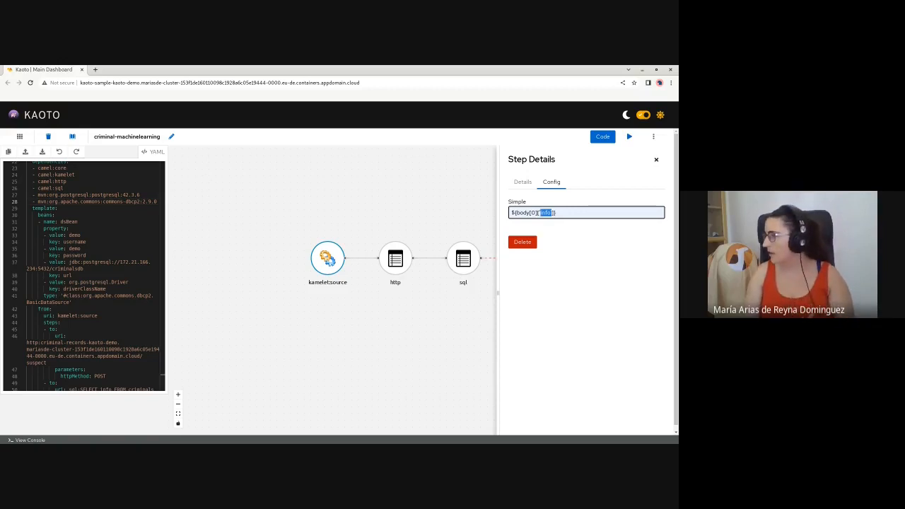
pyautogui.click(656, 159)
# Add a kamelet:sink step after set-body at the end of the flow.
pyautogui.moveTo(566, 212); pyautogui.dragTo(483, 200)
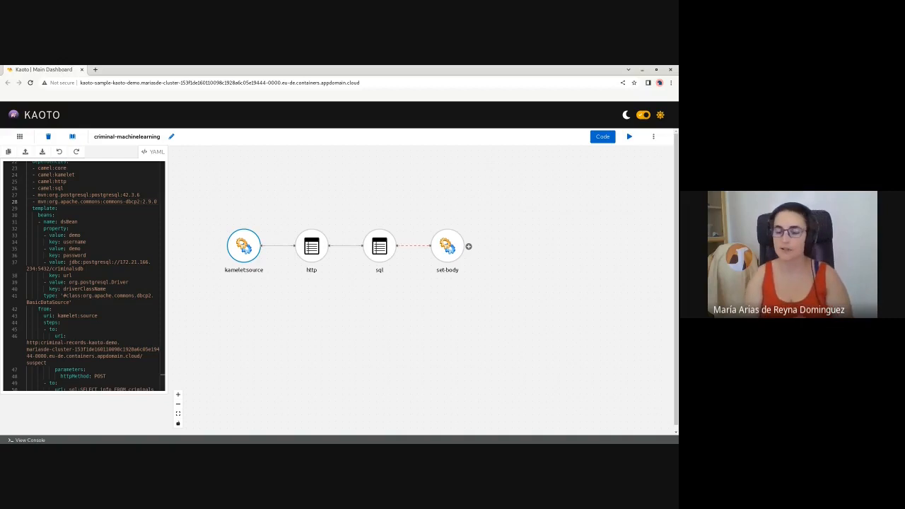
pyautogui.click(468, 247)
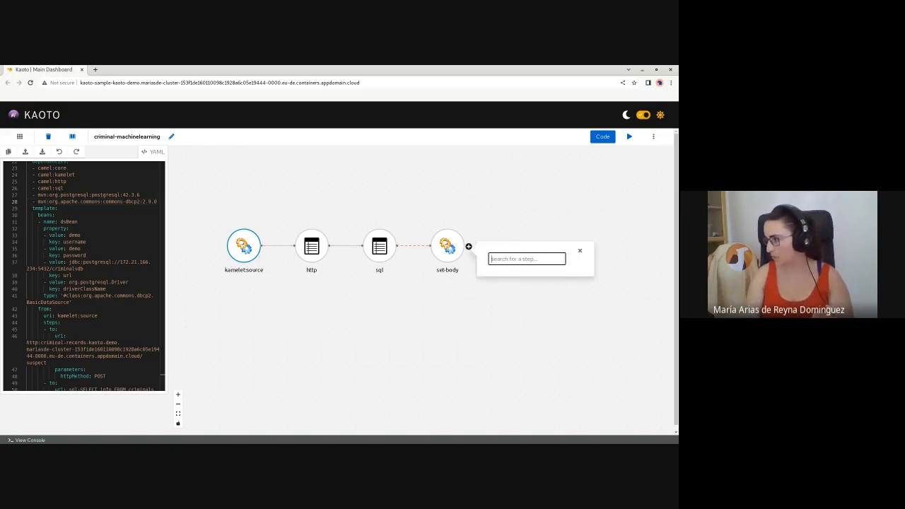
pyautogui.click(537, 359)
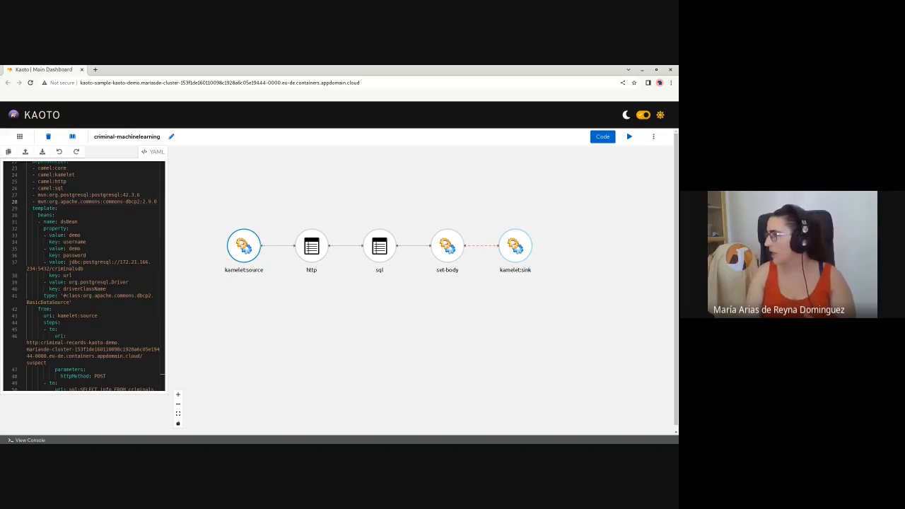
# Examine the Kamelet's name, description, namespace and type in its settings.
pyautogui.click(654, 137)
pyautogui.click(643, 154)
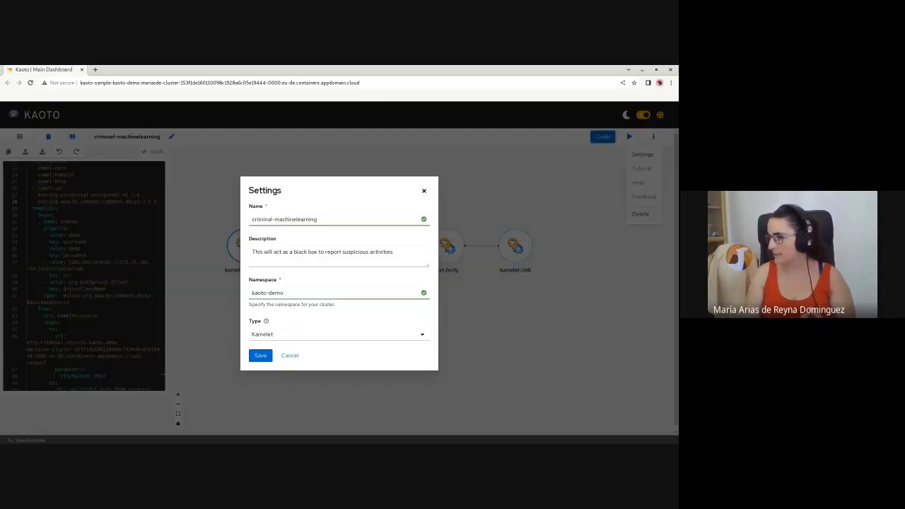
pyautogui.press('Escape')
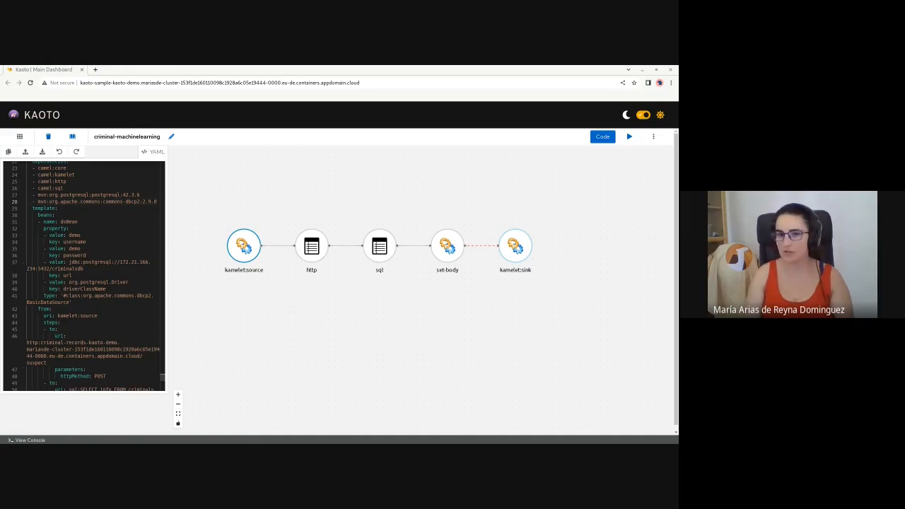
# Replace the empty properties definition in the YAML with dummyProperty: description "Because it is useless", title "You don't need to fill this", type string.
pyautogui.scroll(3, 83, 276)
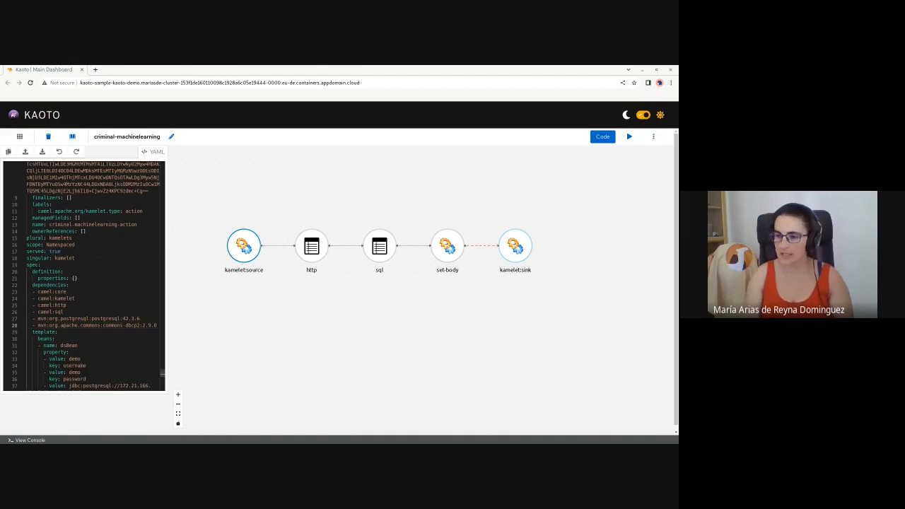
pyautogui.moveTo(50, 279)
pyautogui.mouseDown()
pyautogui.moveTo(78, 278)
pyautogui.moveTo(64, 271)
pyautogui.mouseUp()
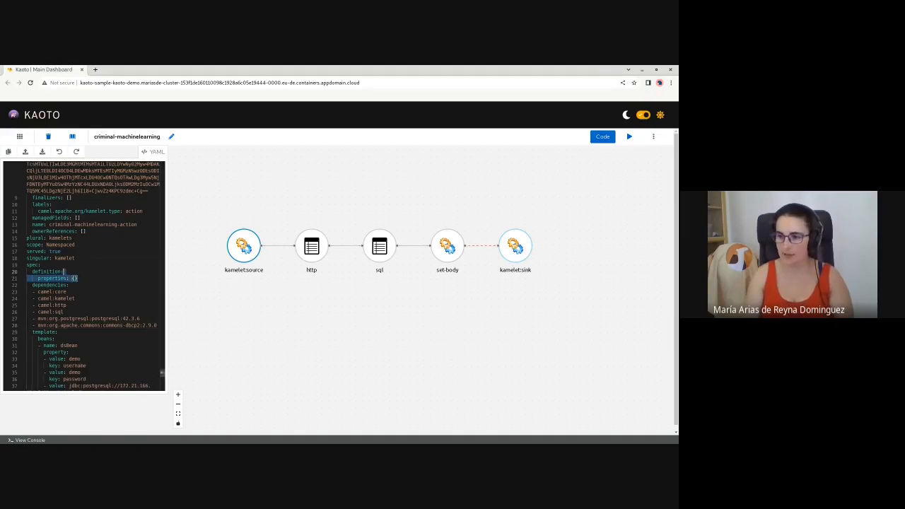
pyautogui.write("properties:       dummyProperty:         description: Because it is useless         title: You don't need to fill this         type: string")
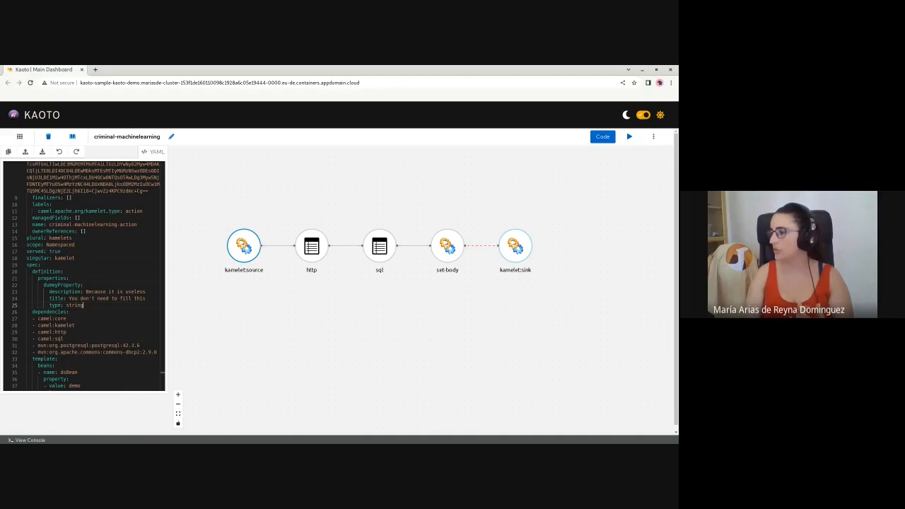
# Review the sql step's query and data source, the new property definition, the rest of the YAML and the set-body step.
pyautogui.click(379, 246)
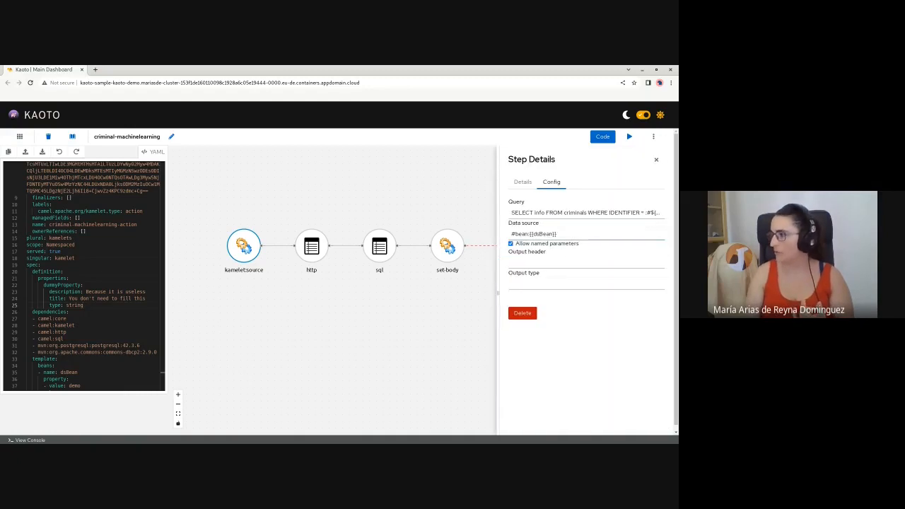
pyautogui.moveTo(512, 213); pyautogui.dragTo(614, 212)
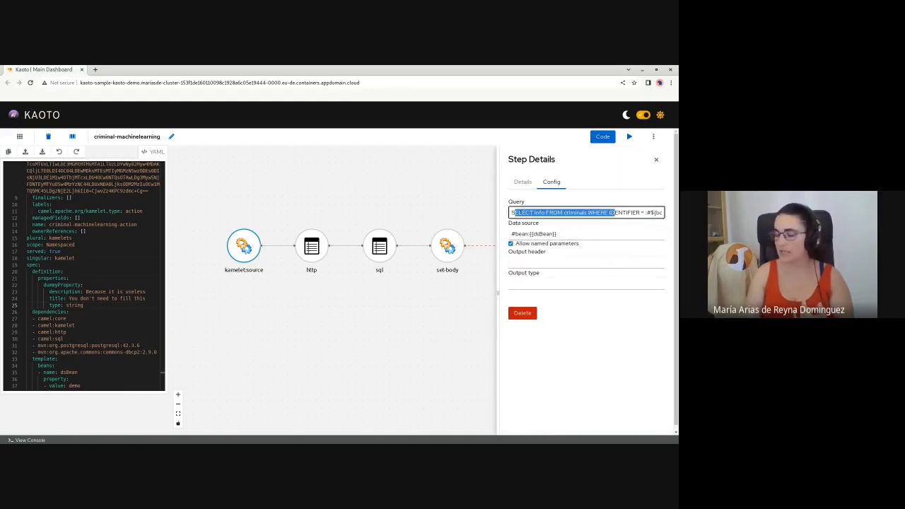
pyautogui.moveTo(84, 306); pyautogui.dragTo(91, 285)
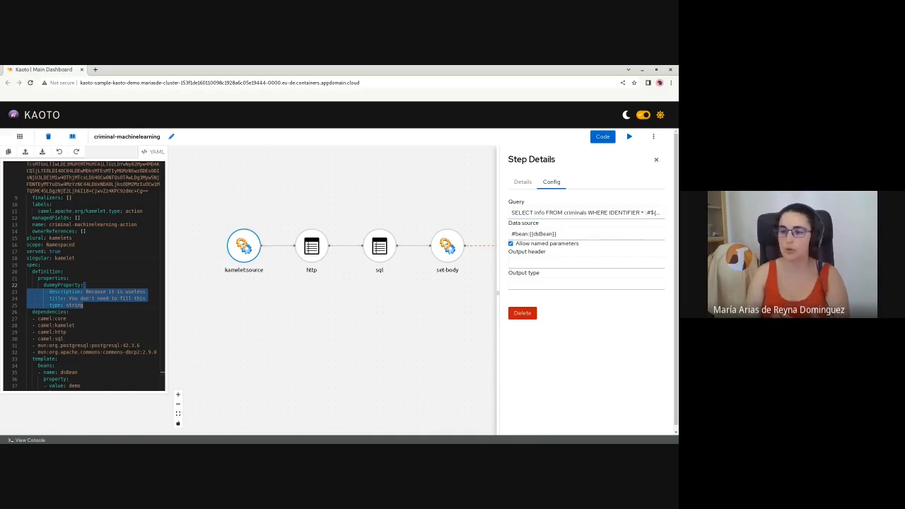
pyautogui.scroll(-5, 163, 373)
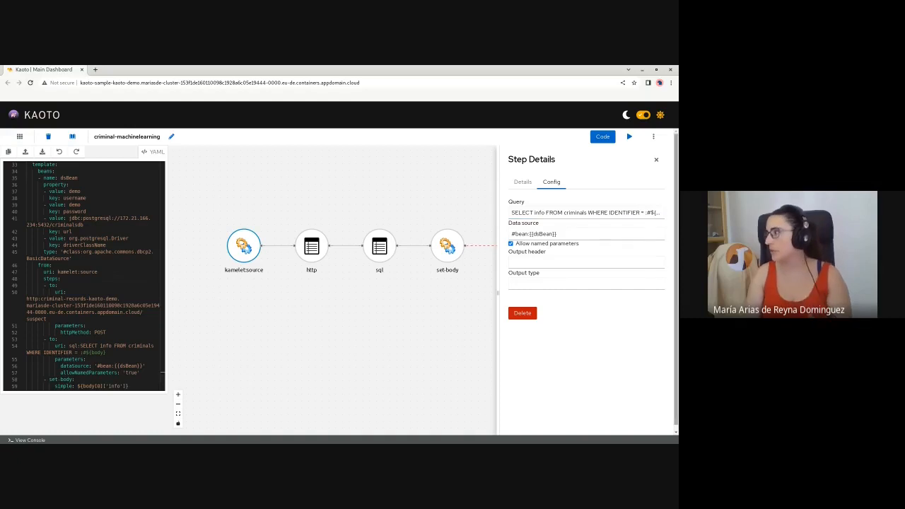
pyautogui.click(657, 160)
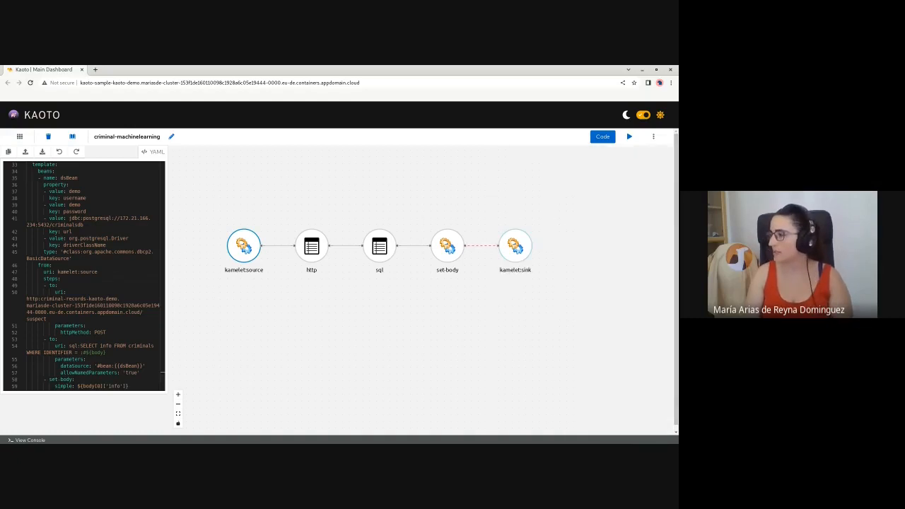
pyautogui.click(448, 246)
pyautogui.click(657, 160)
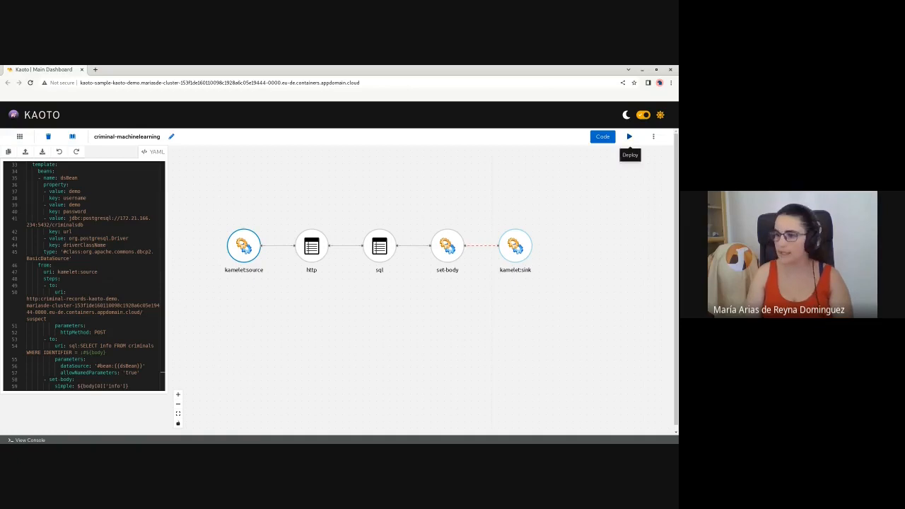
# Deploy the Kamelet and check the criminal-machinelearning-action entry in the list of running deployments.
pyautogui.click(629, 137)
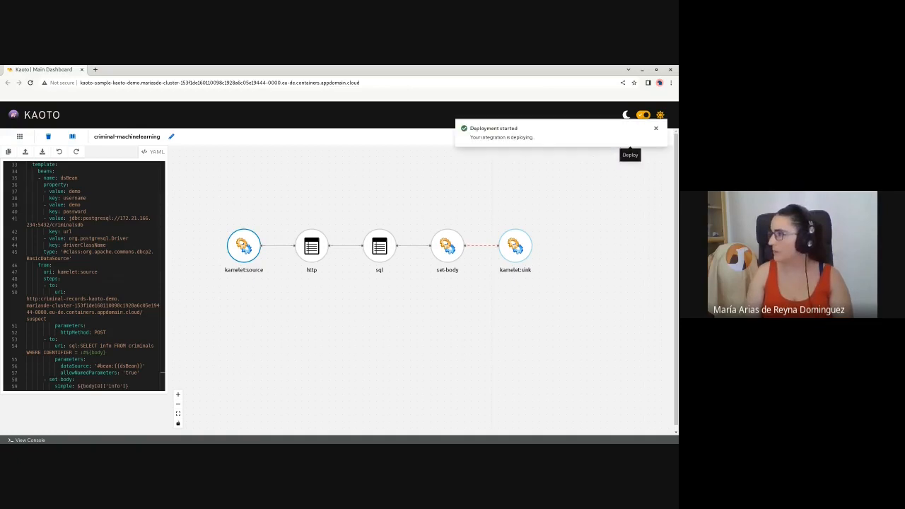
pyautogui.click(20, 137)
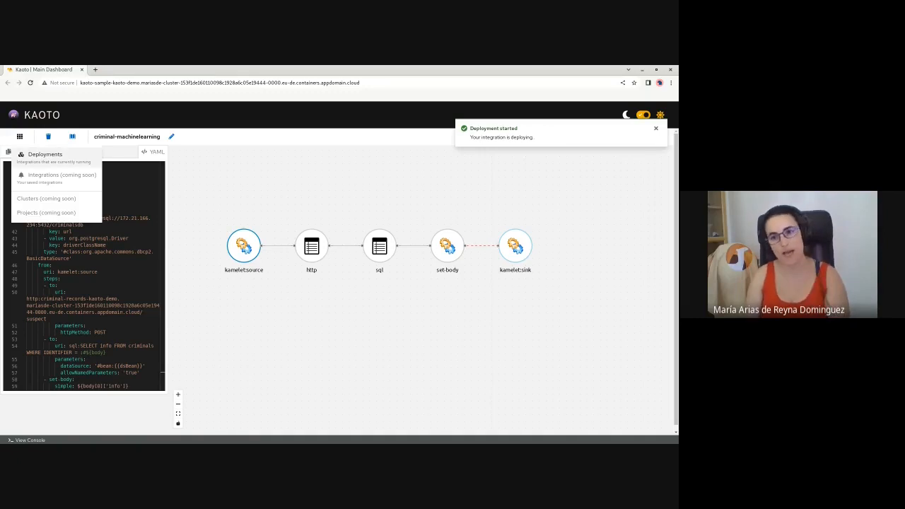
pyautogui.click(44, 154)
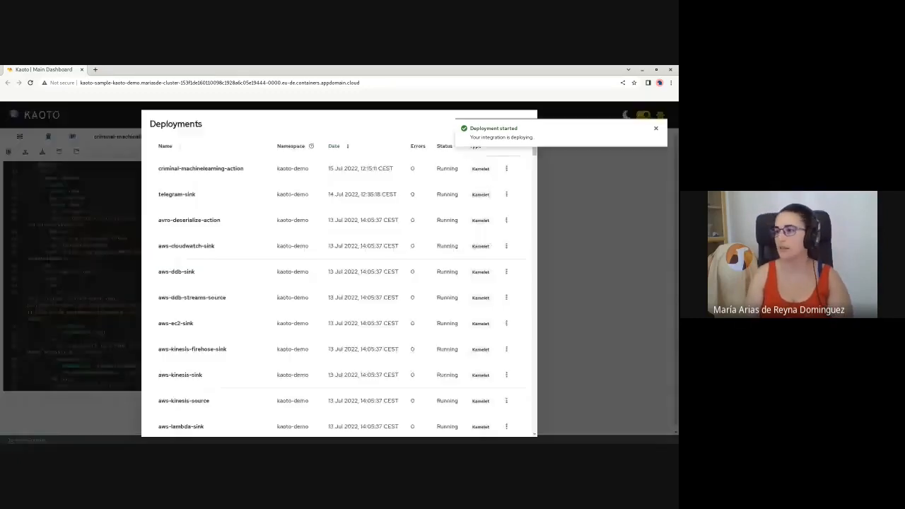
pyautogui.moveTo(158, 168); pyautogui.dragTo(491, 170)
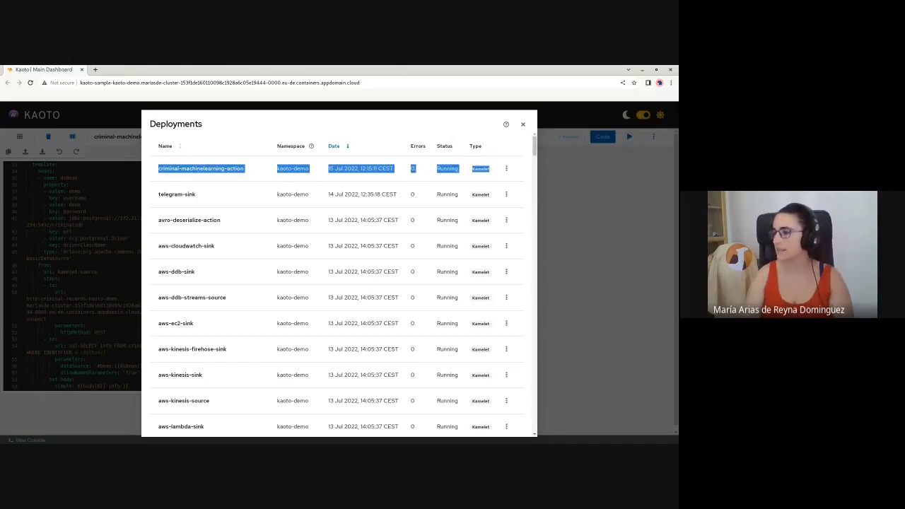
# Examine the whole list of deployed Kamelets, return to the criminal-machinelearning-action entry and close the list.
pyautogui.scroll(-10, 340, 283)
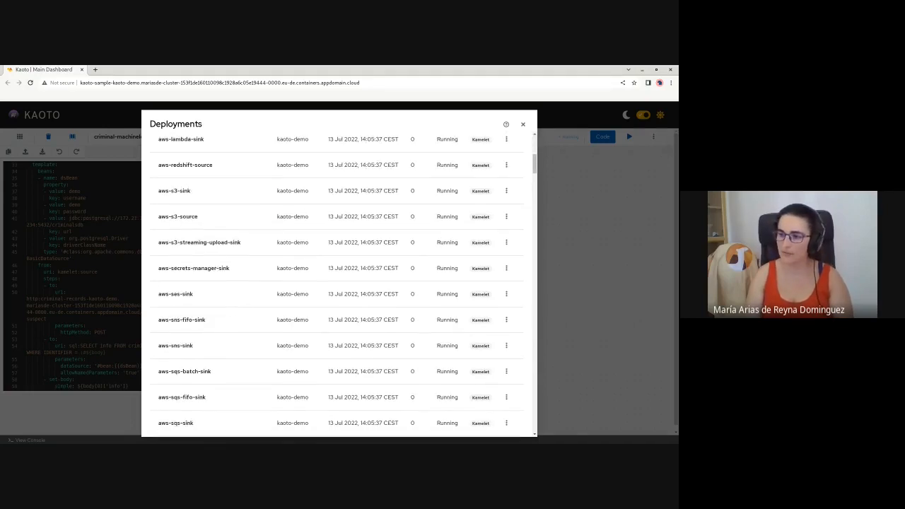
pyautogui.scroll(-10, 339, 283)
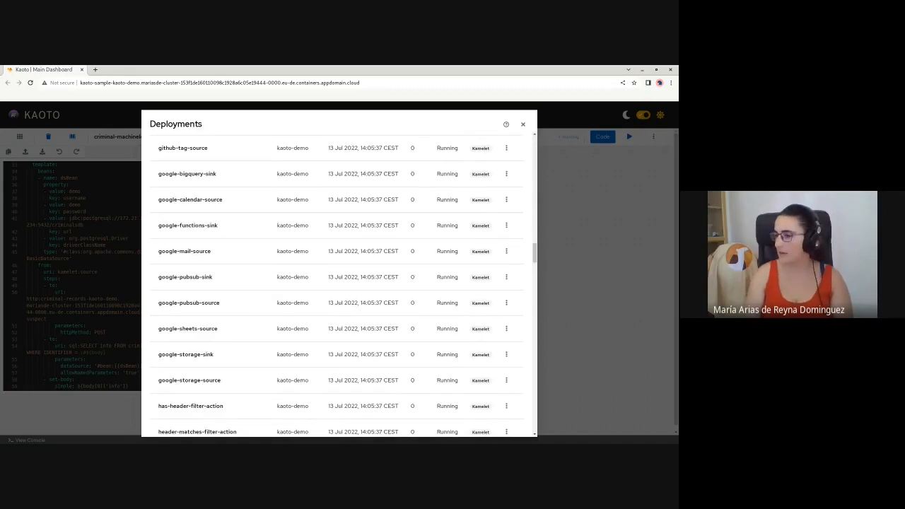
pyautogui.scroll(-15, 340, 283)
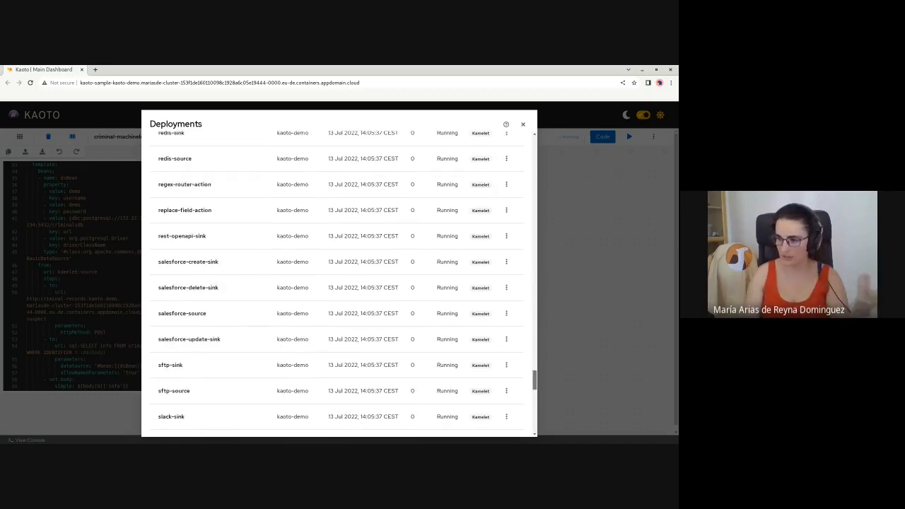
pyautogui.moveTo(535, 419); pyautogui.dragTo(535, 146)
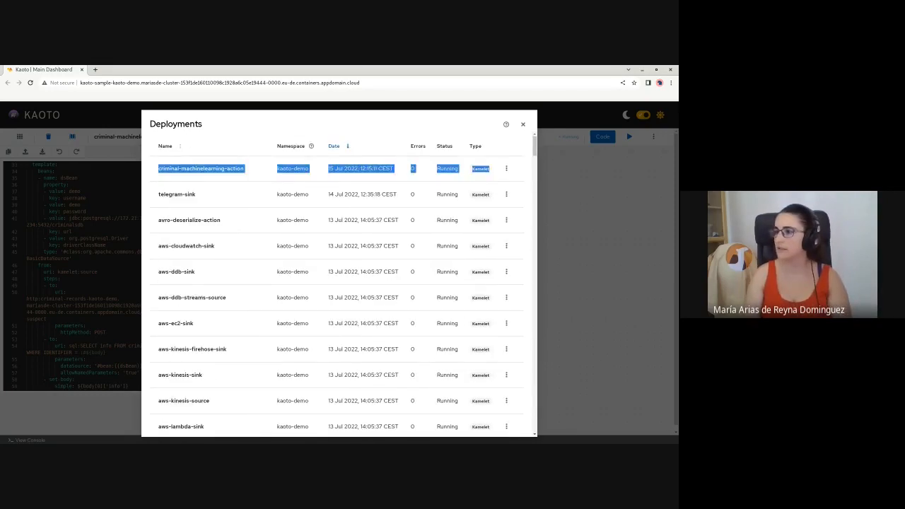
pyautogui.click(493, 169)
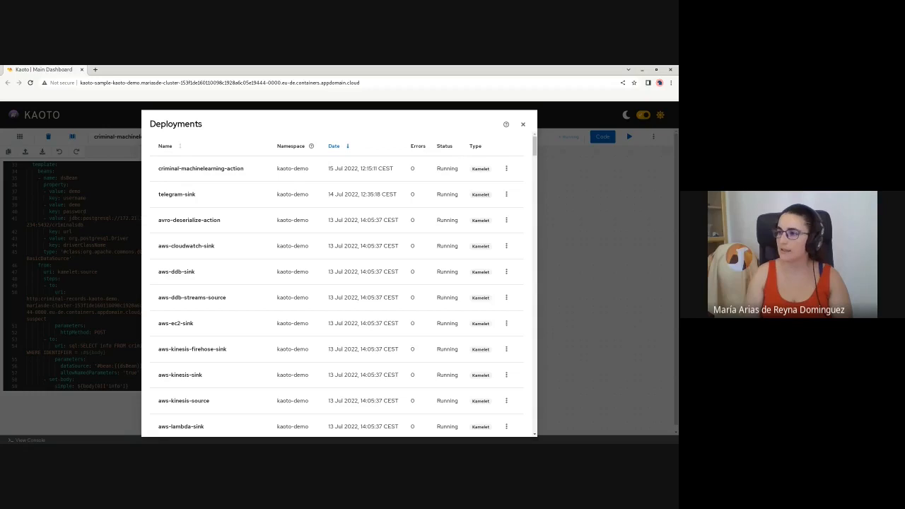
pyautogui.moveTo(159, 168); pyautogui.dragTo(504, 169)
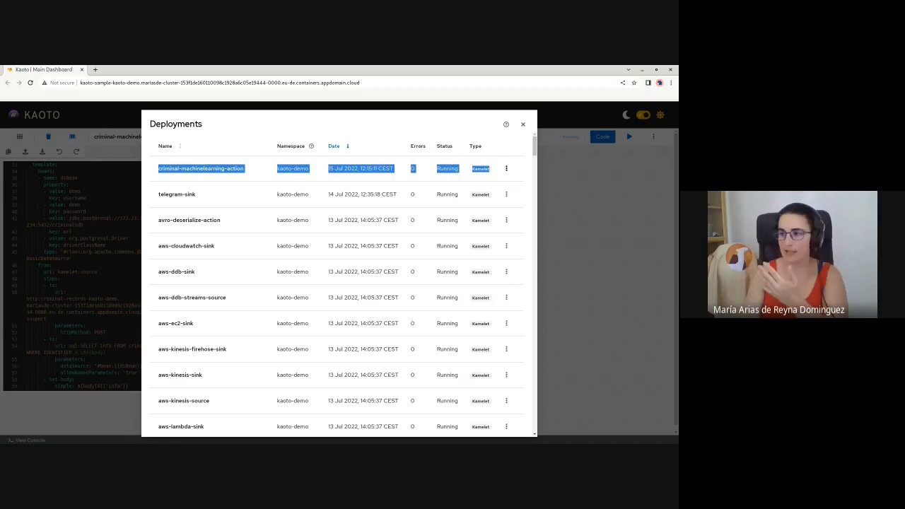
pyautogui.press('Escape')
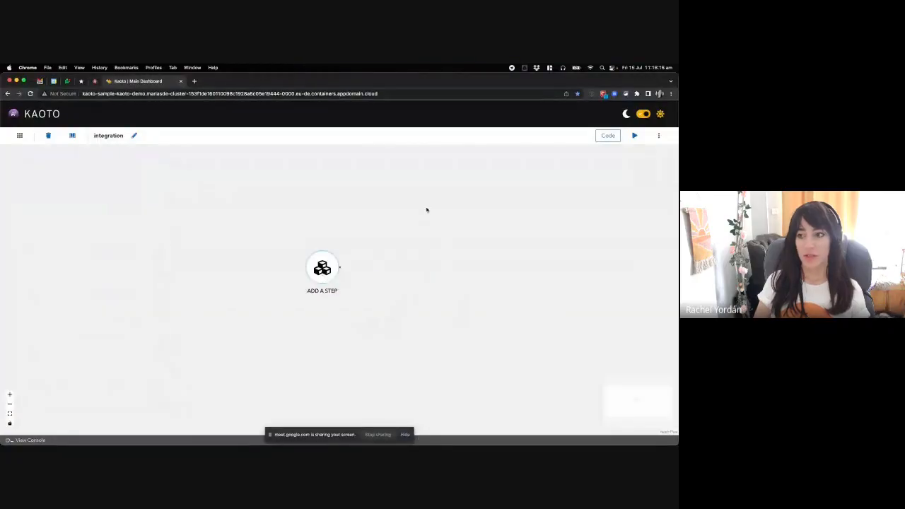
# Set the new integration's namespace to kaoto-demo in its settings and save them.
pyautogui.click(658, 136)
pyautogui.click(647, 157)
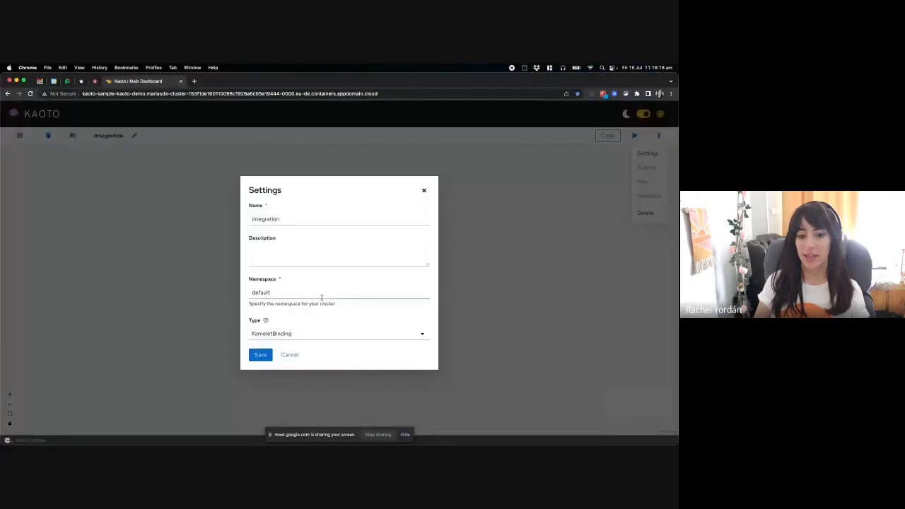
pyautogui.doubleClick(321, 293)
pyautogui.write('KAOTAkaa')
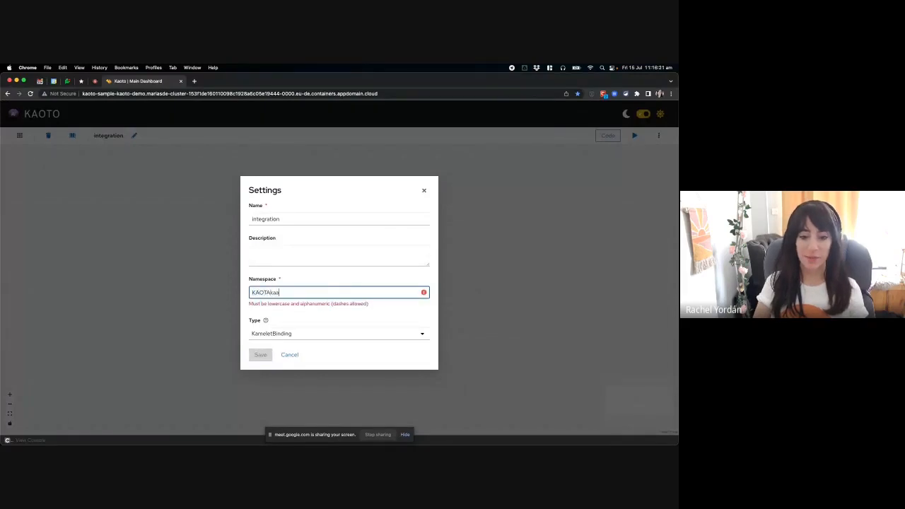
pyautogui.press('super+a')
pyautogui.write('kaoto-demo')
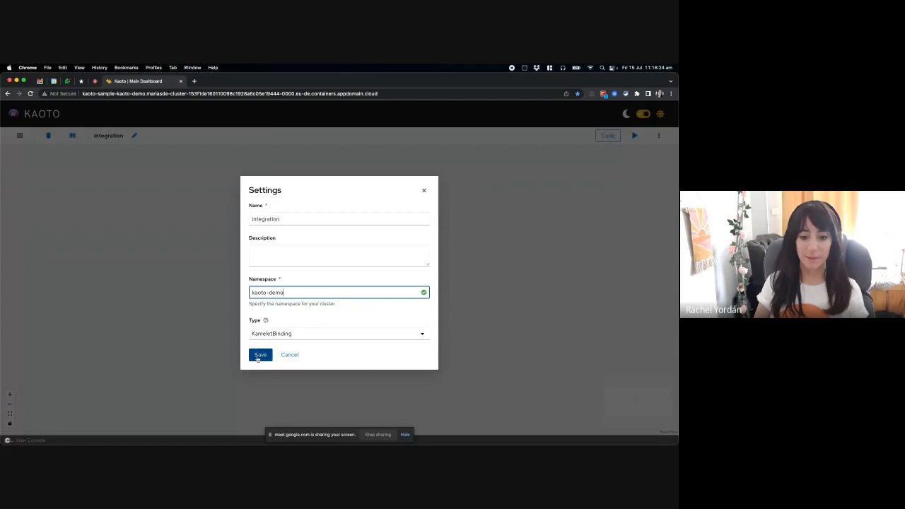
pyautogui.click(260, 356)
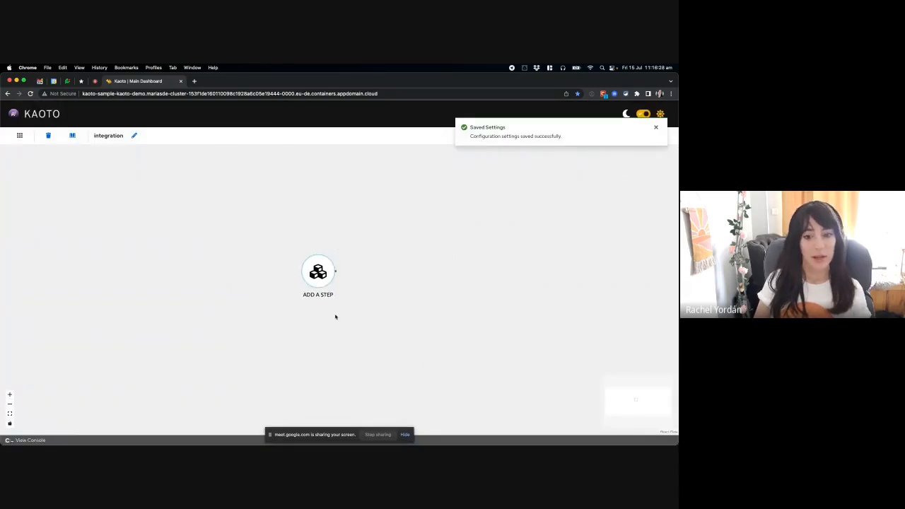
# Find telegram-source among the start steps and place it in the empty first slot of the integration.
pyautogui.click(318, 274)
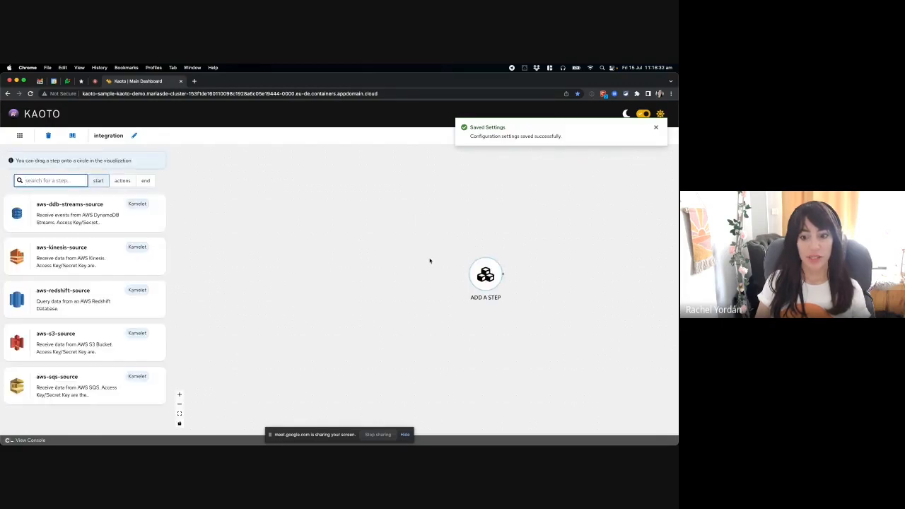
pyautogui.write('tele')
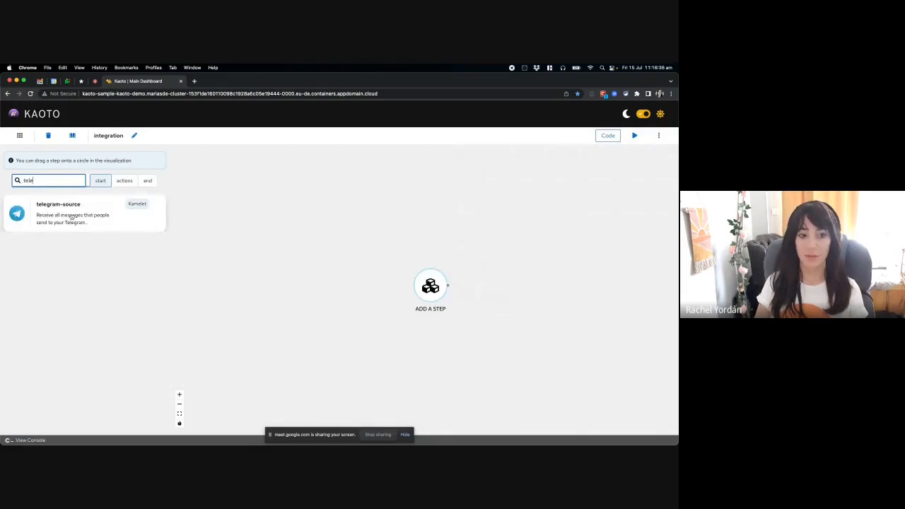
pyautogui.moveTo(72, 217); pyautogui.dragTo(431, 290)
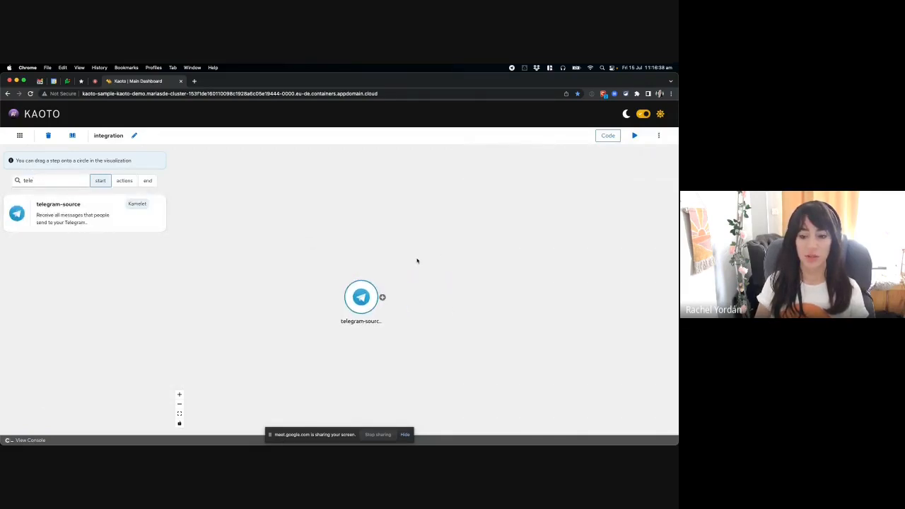
# Add the custom criminal-machinelearning-action step after telegram-source.
pyautogui.click(382, 297)
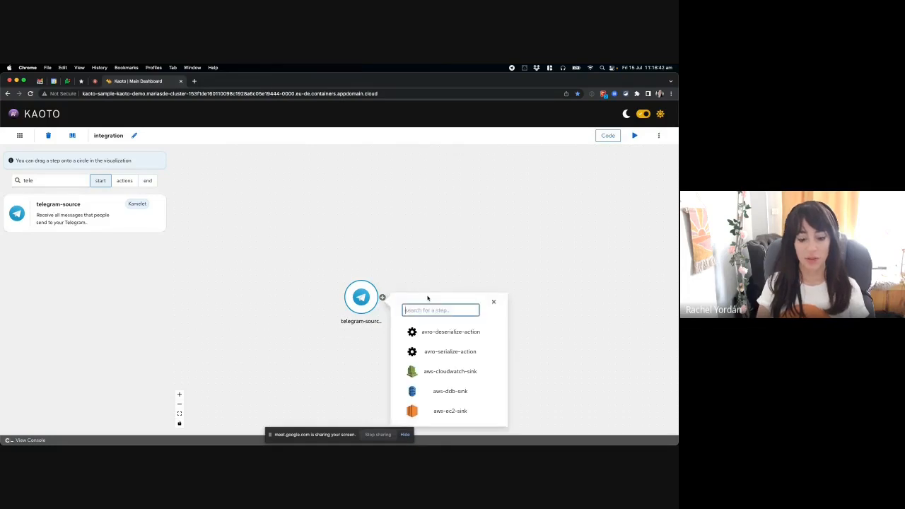
pyautogui.write('cri')
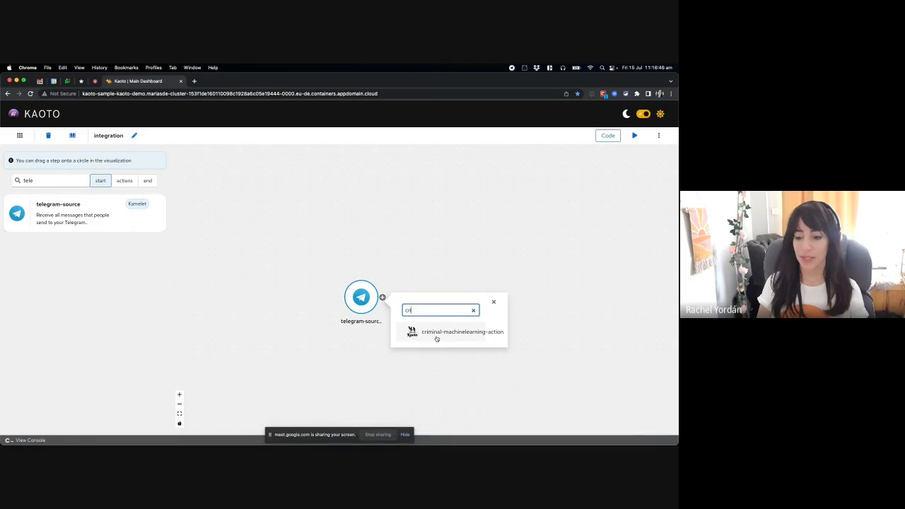
pyautogui.click(437, 338)
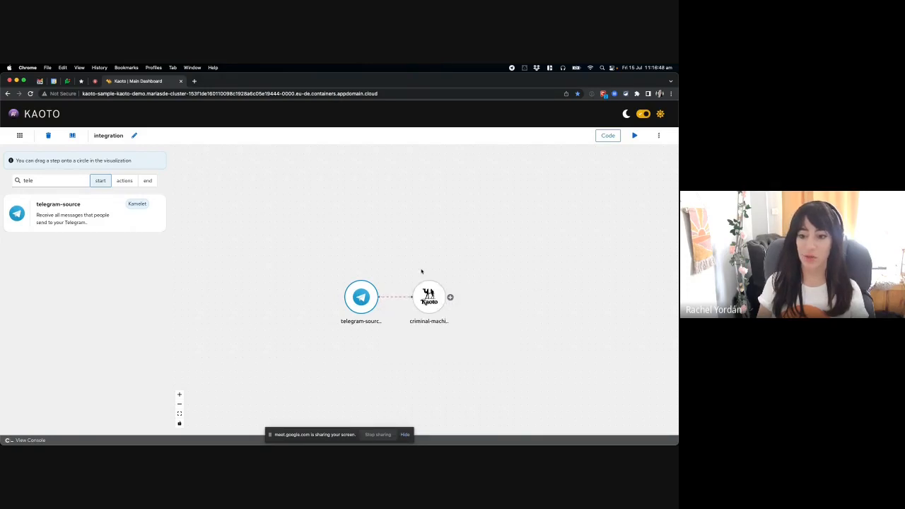
# Add a telegram-sink step after criminal-machinelearning-action to end the flow.
pyautogui.click(450, 298)
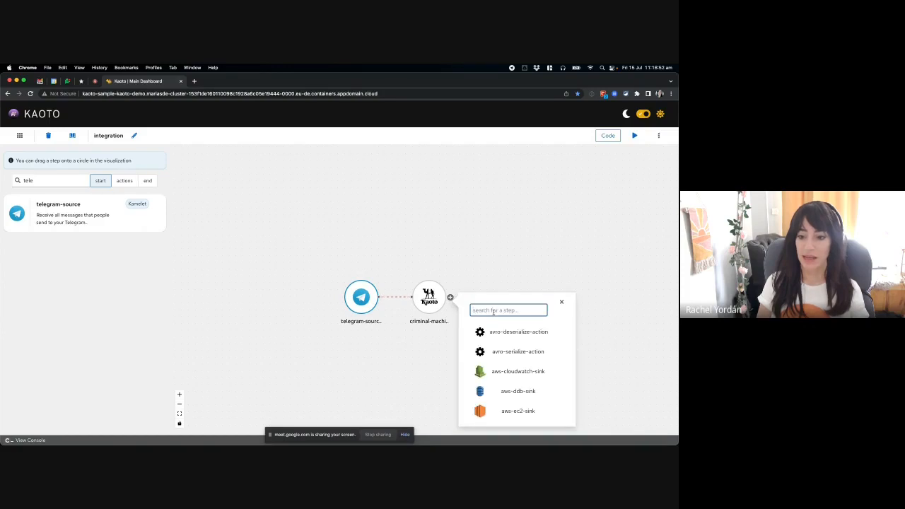
pyautogui.write('tele')
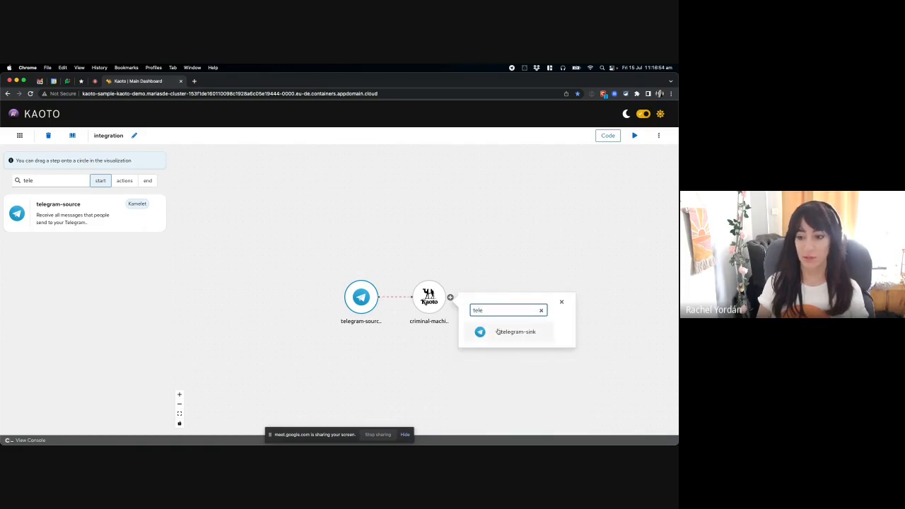
pyautogui.click(497, 332)
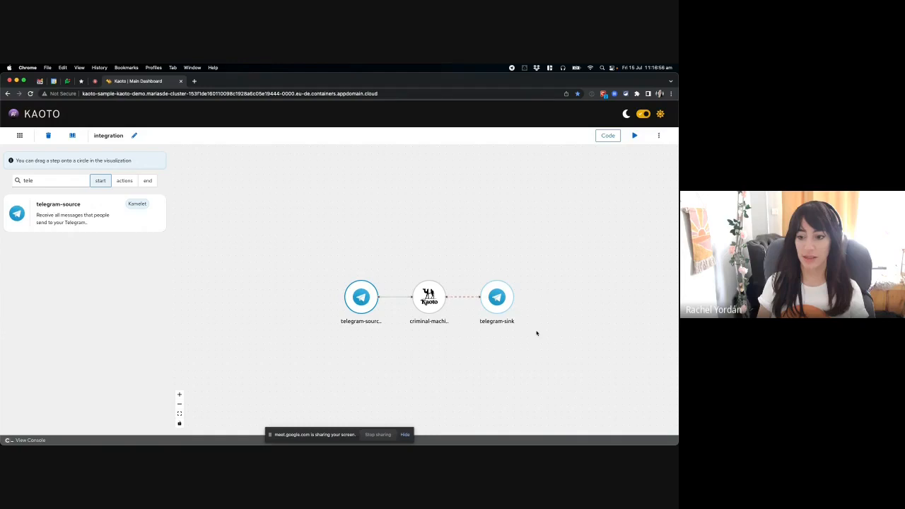
pyautogui.moveTo(536, 333); pyautogui.dragTo(534, 335)
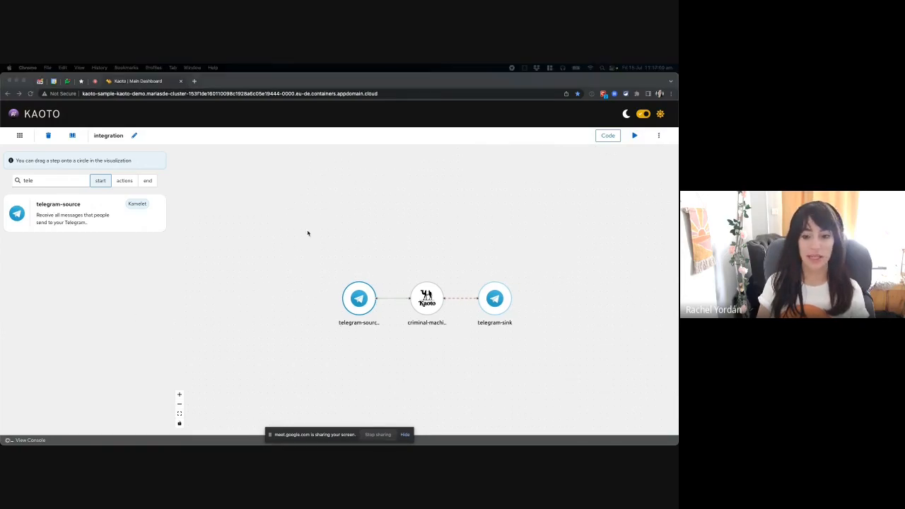
# Paste the Telegram bot's authorization token into the telegram-source step's configuration.
pyautogui.click(308, 232)
pyautogui.click(358, 297)
pyautogui.click(590, 212)
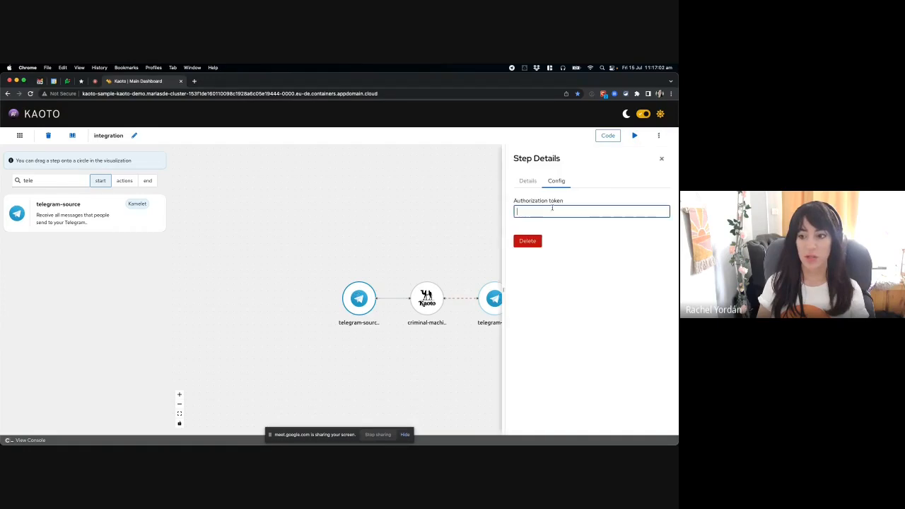
pyautogui.press('super+v')
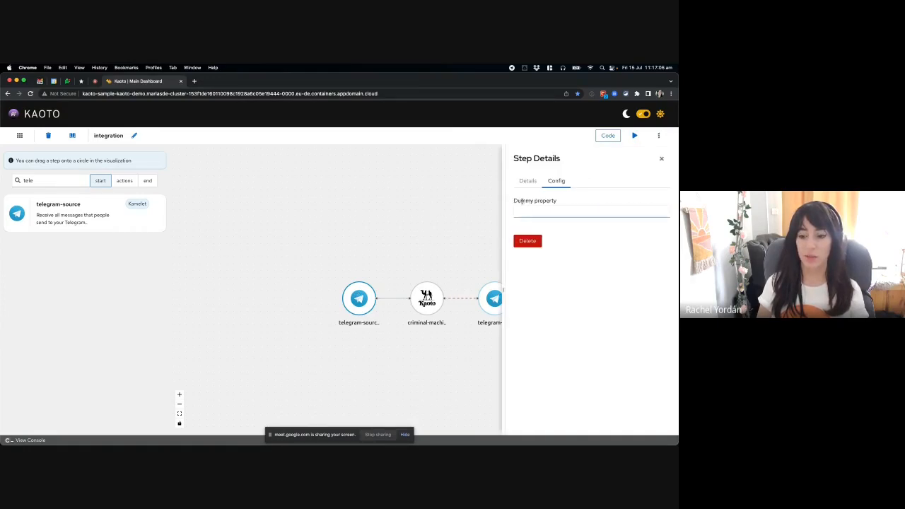
# Paste the authorization token into the telegram-sink step's configuration, leave its chat id empty, and close the step details.
pyautogui.click(438, 298)
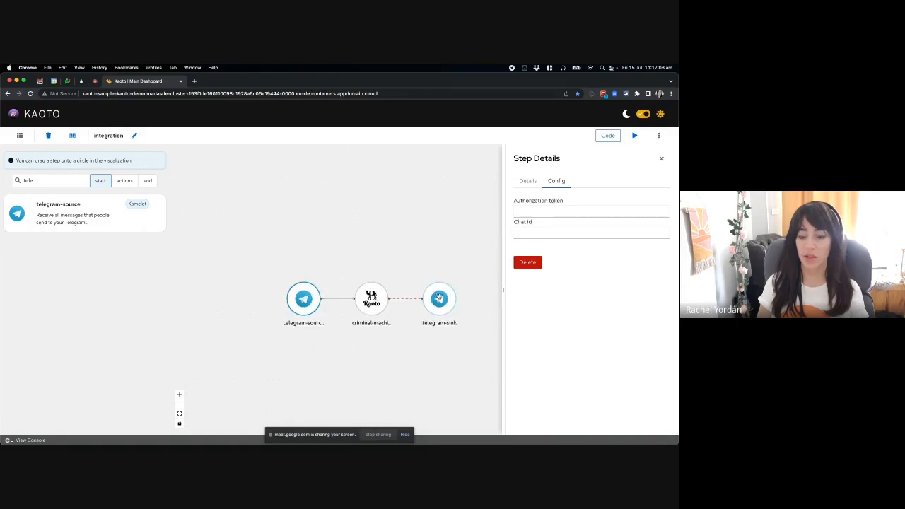
pyautogui.click(531, 209)
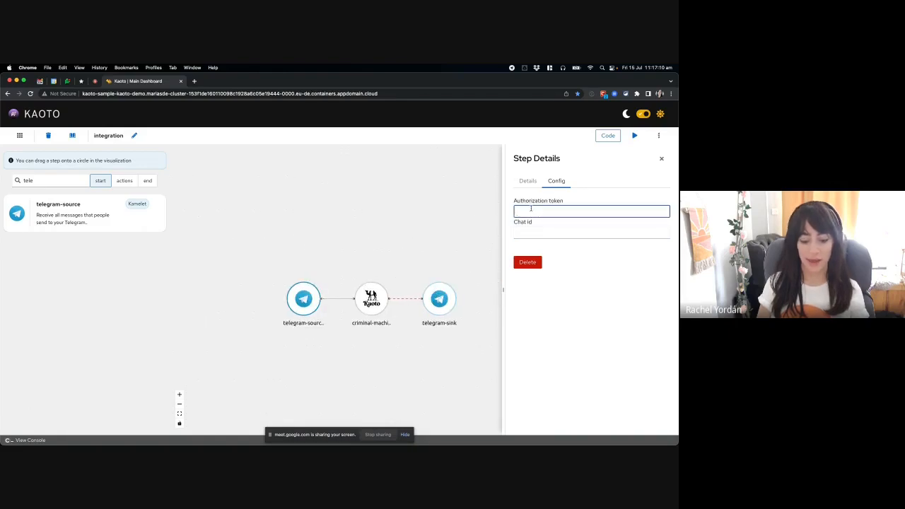
pyautogui.press('super+v')
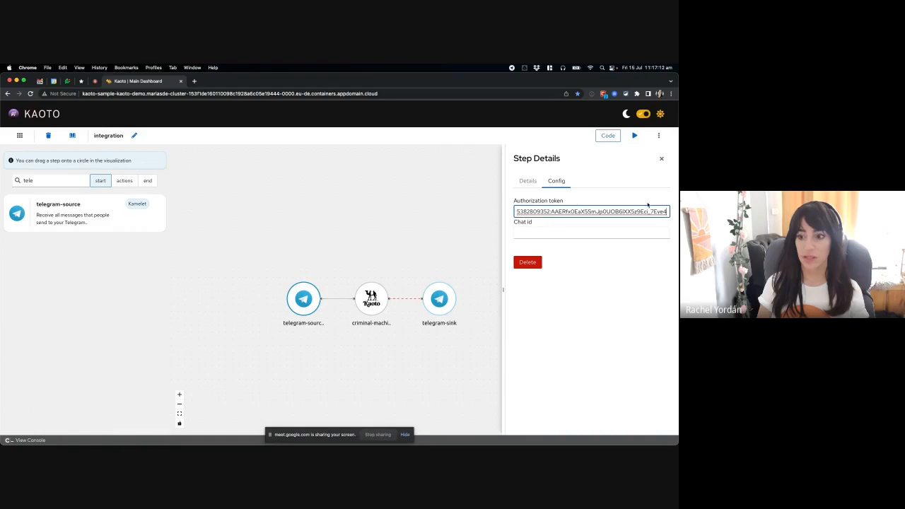
pyautogui.click(621, 290)
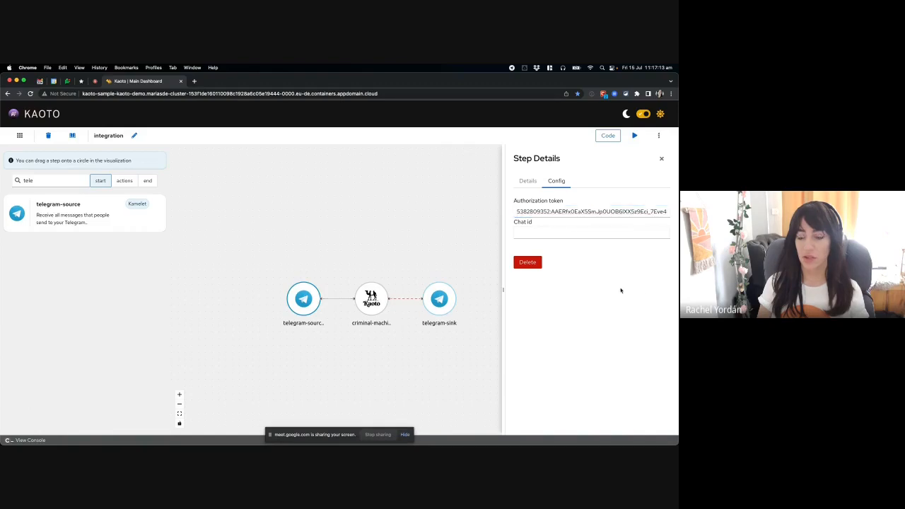
pyautogui.click(661, 158)
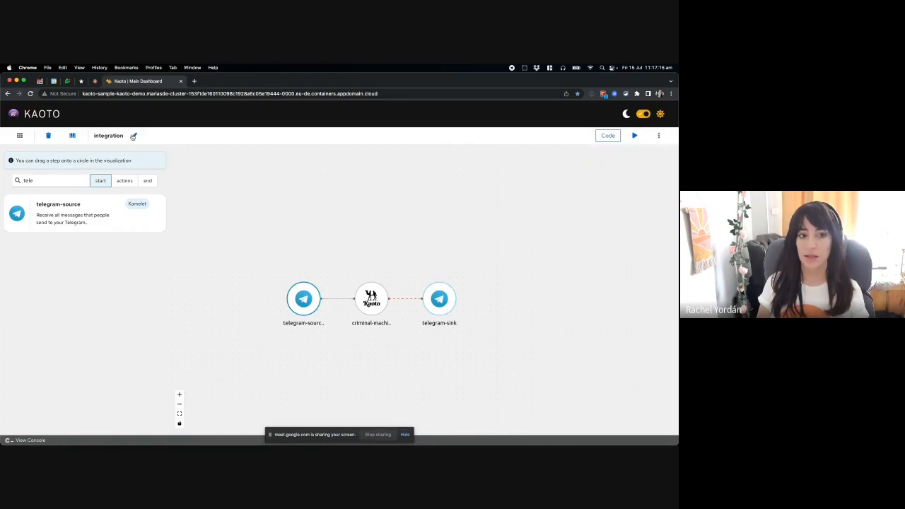
# Prefix the integration's name with the presenter's first name and a hyphen, and deploy the integration.
pyautogui.click(134, 135)
pyautogui.write('rachel-')
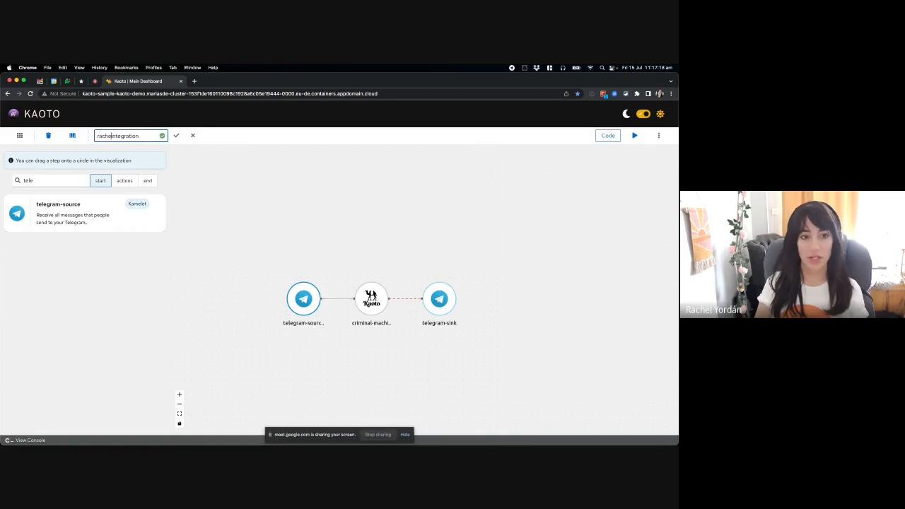
pyautogui.press('Return')
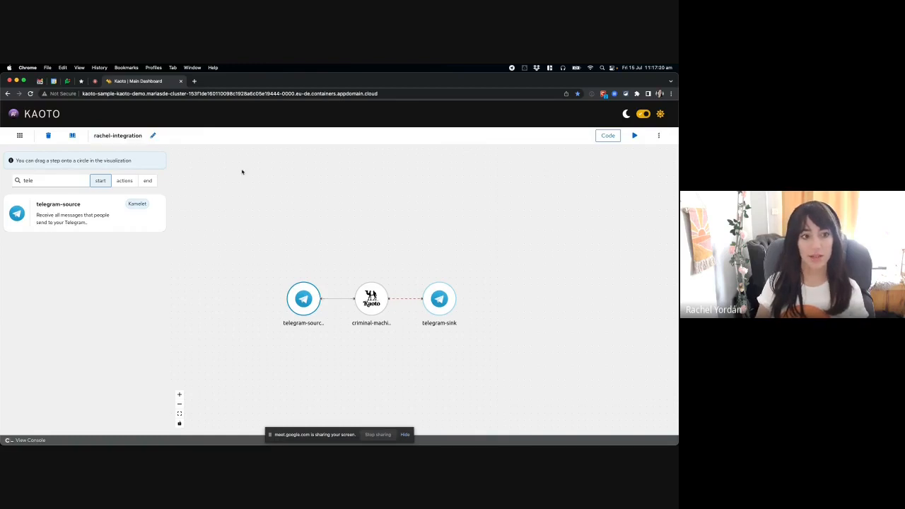
pyautogui.click(72, 135)
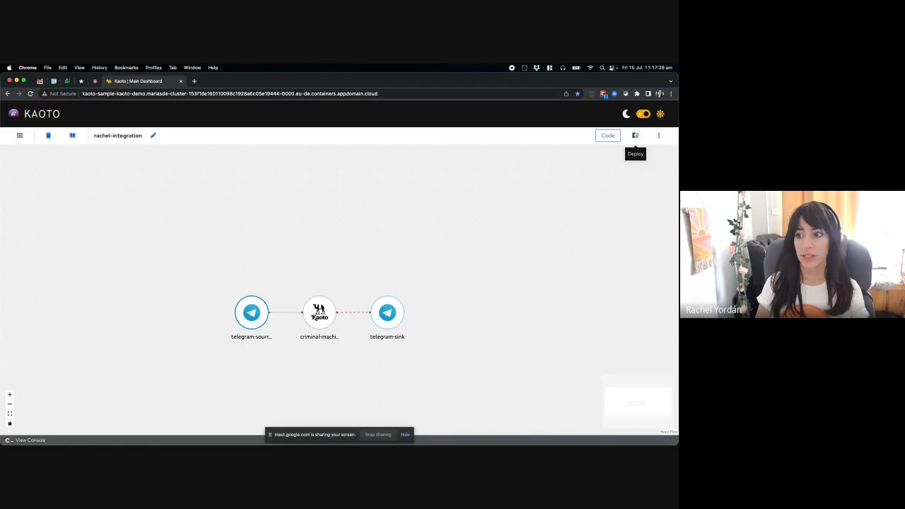
pyautogui.click(635, 135)
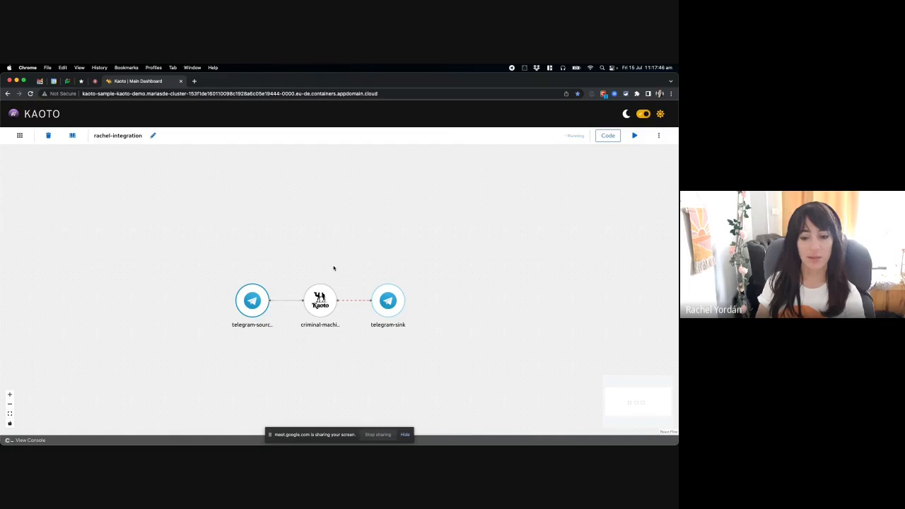
# Look at the configuration of the deployed integration's criminal-machinelearning-action step and close it.
pyautogui.click(320, 298)
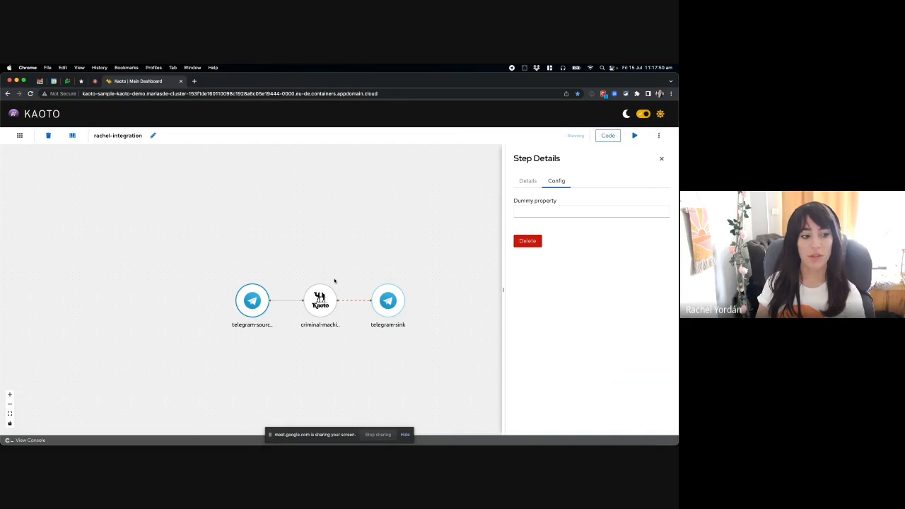
pyautogui.click(661, 159)
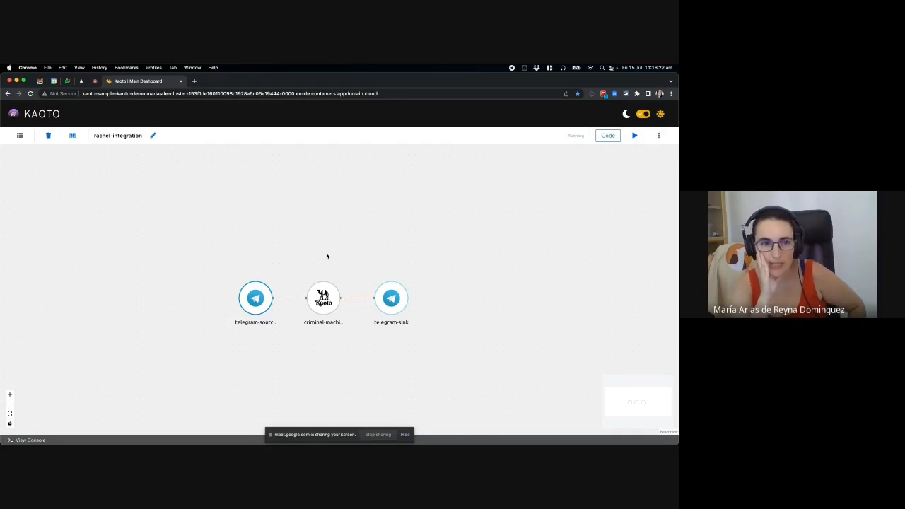
# Check the new integration's entry in the deployments list and review its running log in the console.
pyautogui.click(20, 136)
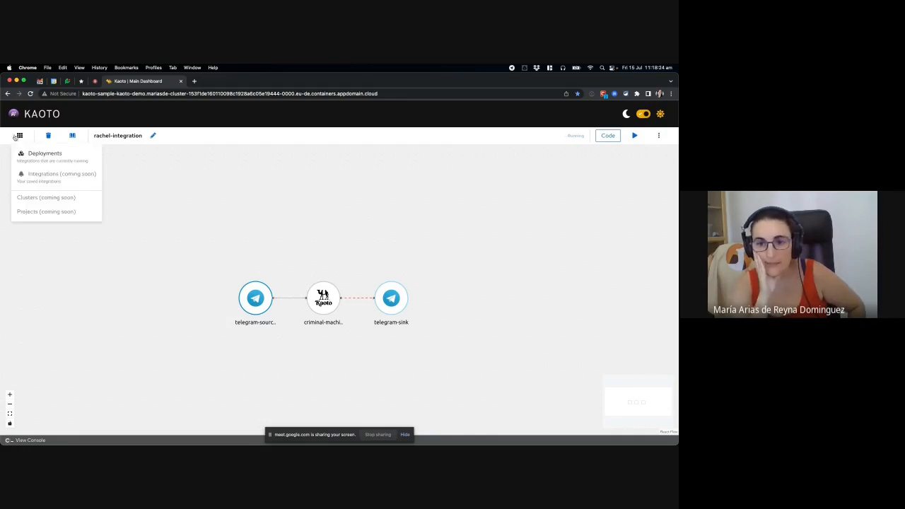
pyautogui.click(25, 157)
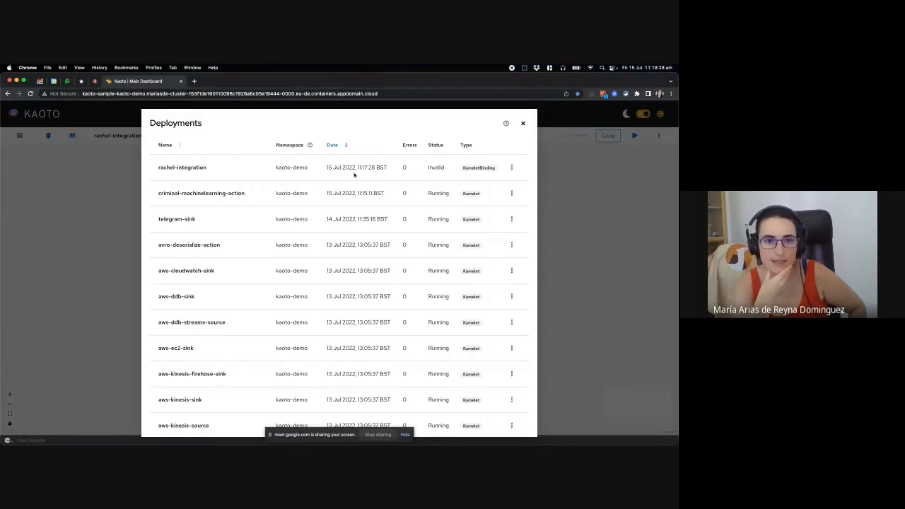
pyautogui.moveTo(355, 175); pyautogui.dragTo(189, 168)
pyautogui.click(238, 167)
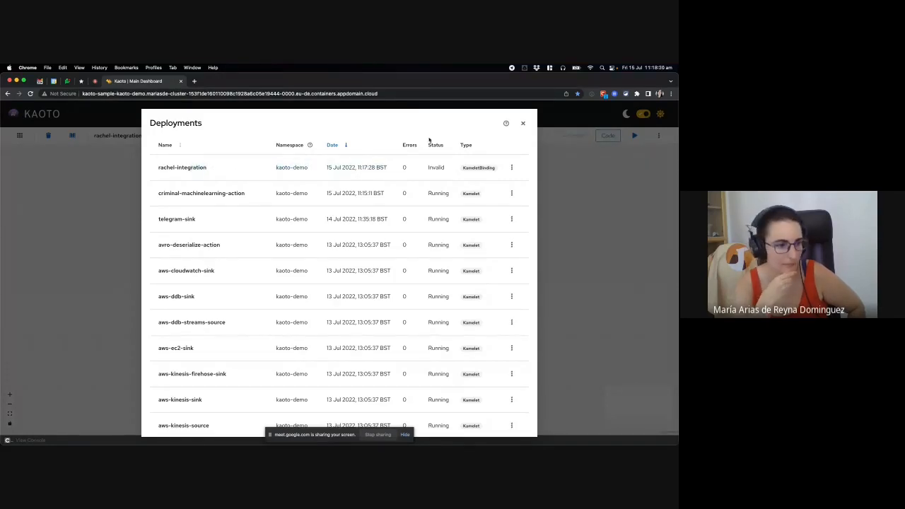
pyautogui.click(522, 124)
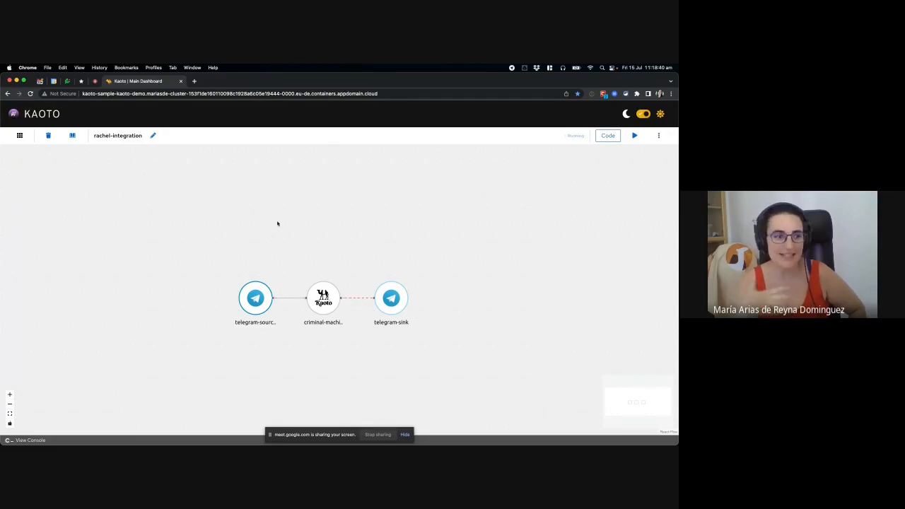
pyautogui.click(31, 441)
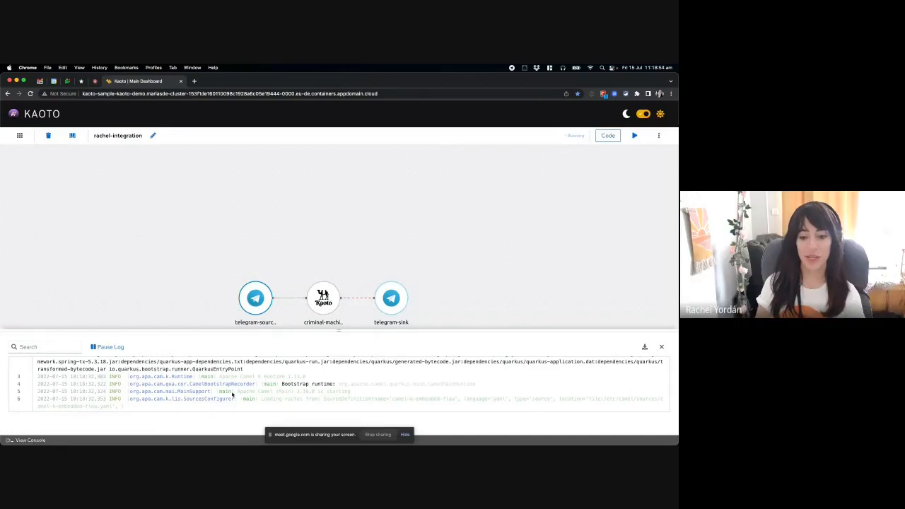
pyautogui.click(44, 440)
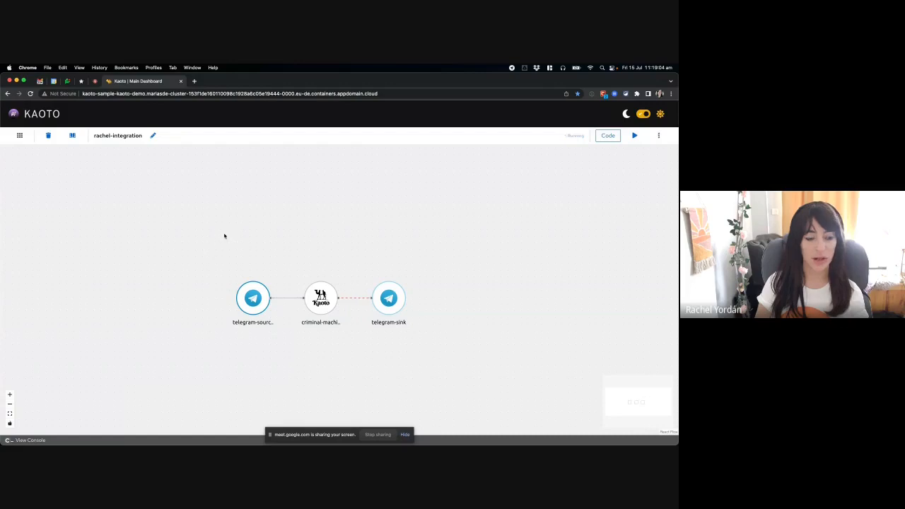
# Switch to Telegram and start the chat with the Kaoto Demo 2022 bot.
pyautogui.press('super+Tab')
pyautogui.press('super+Tab')
pyautogui.press('super+Tab')
pyautogui.press('super+Tab')
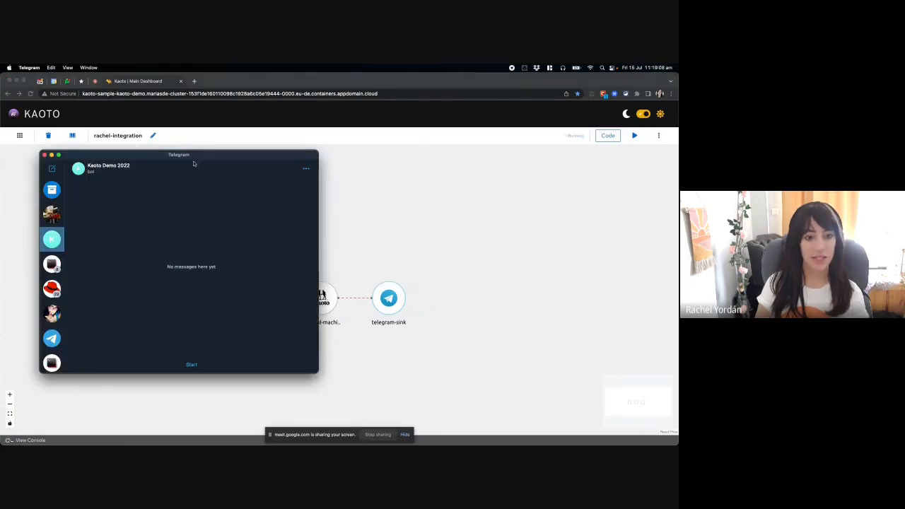
pyautogui.click(189, 363)
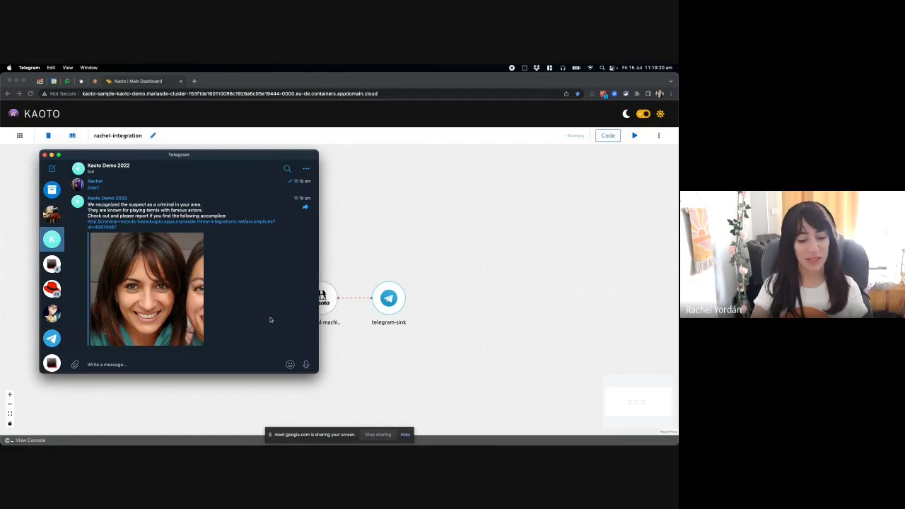
# Send the bot the message "Hello, there is a suspicious person looking inside of people's cars!".
pyautogui.write('Hello, there ')
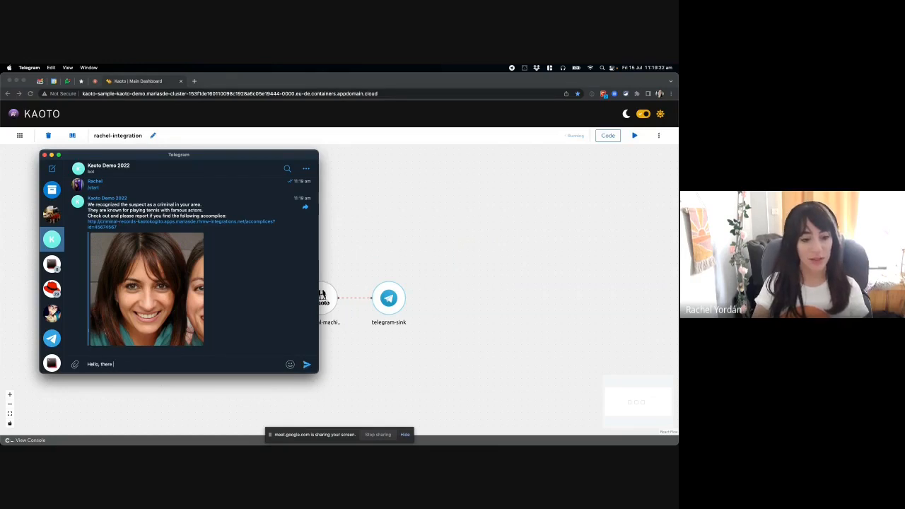
pyautogui.write('is a suspicious person')
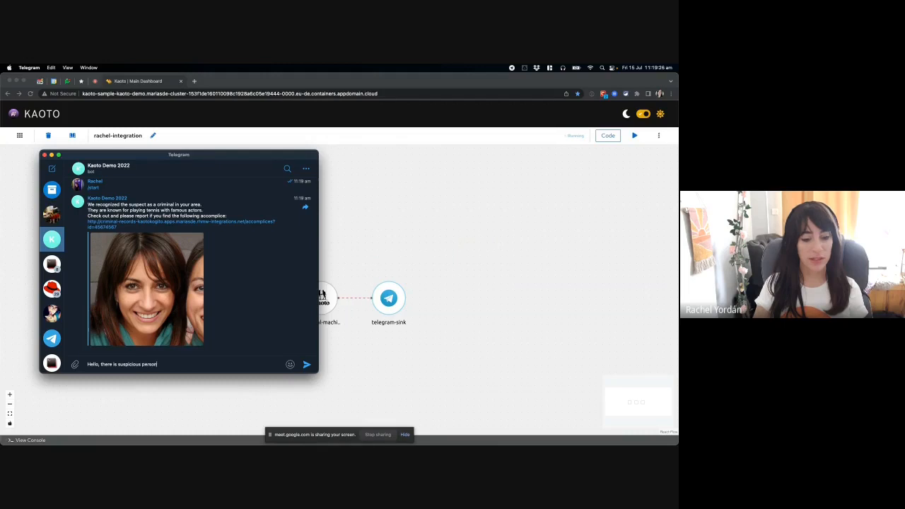
pyautogui.click(118, 364)
pyautogui.write('a')
pyautogui.click(161, 364)
pyautogui.write('look')
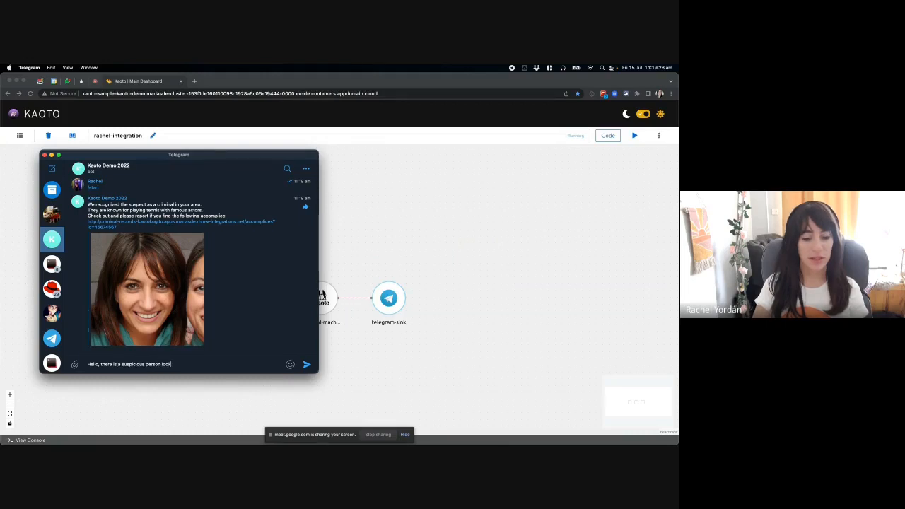
pyautogui.write("ing intide of people's cars!")
pyautogui.press('Return')
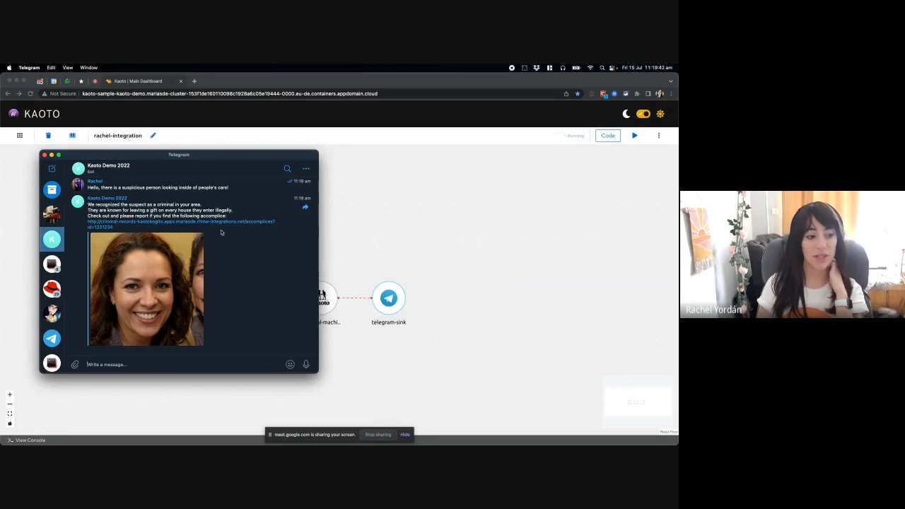
# Return to Kaoto in the browser and view the criminal-machinelearning-action step's configuration between the Telegram source and sink.
pyautogui.click(405, 246)
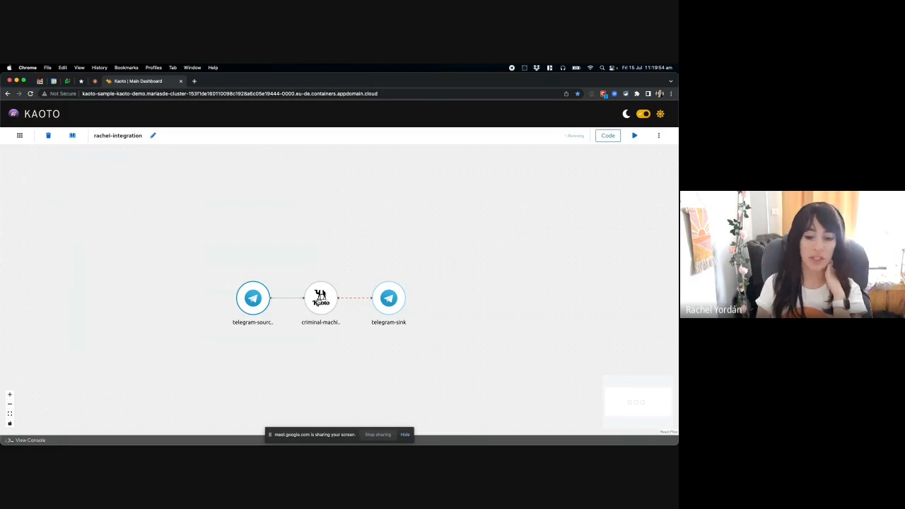
pyautogui.click(320, 299)
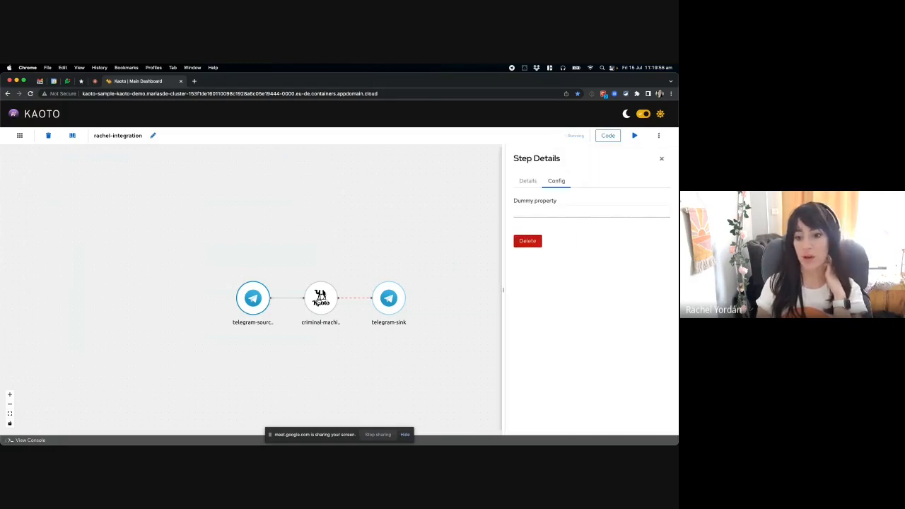
pyautogui.click(661, 159)
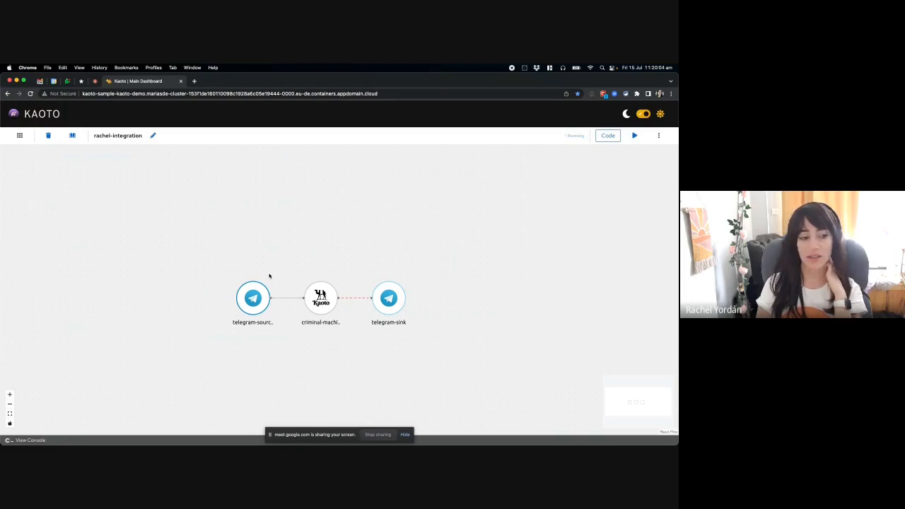
pyautogui.moveTo(289, 258); pyautogui.dragTo(289, 256)
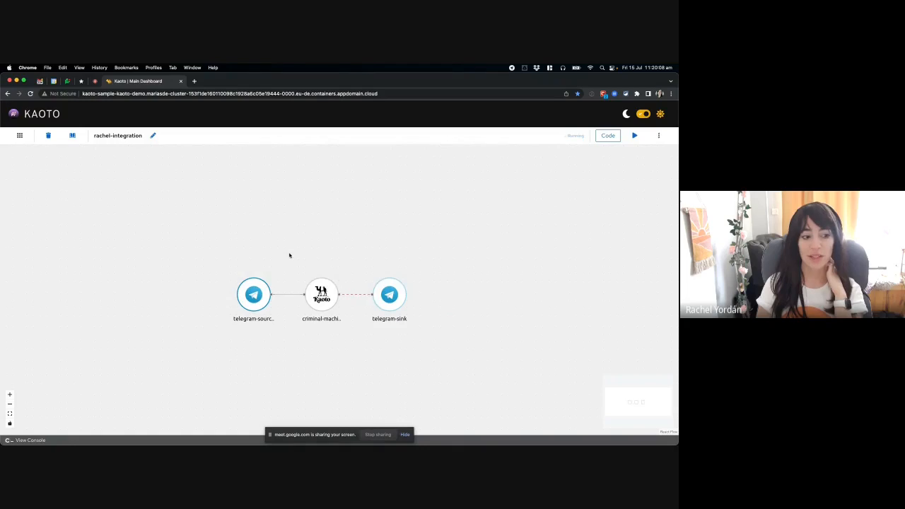